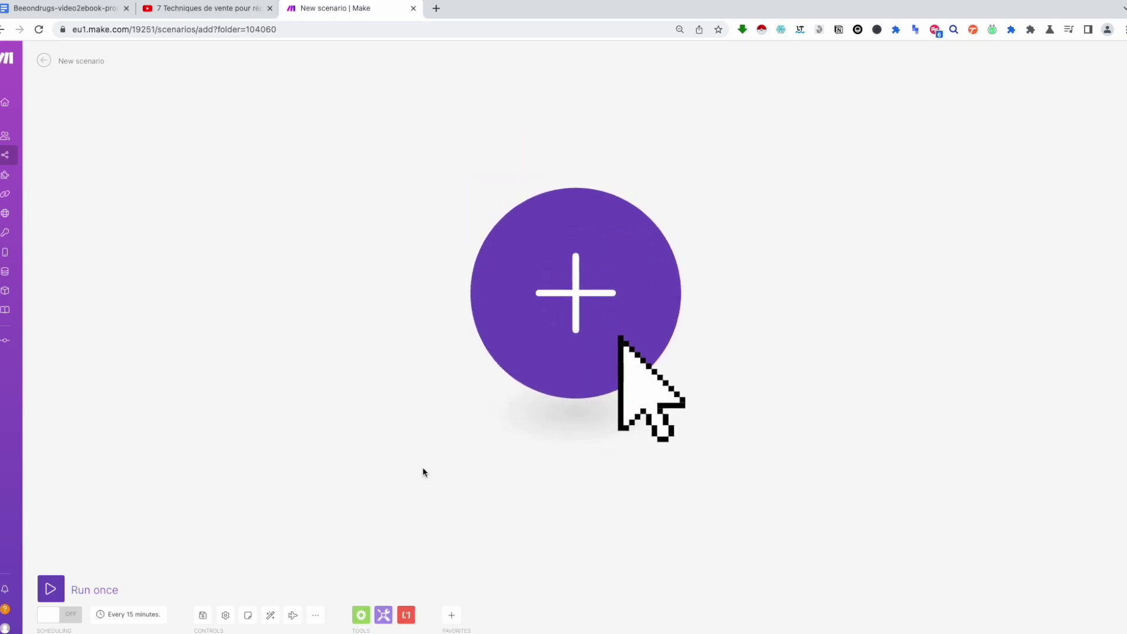
Import the blueprint file blueprint-beeondrugs-video2ebook.json into the new scenario.
left_click(317, 617)
left_click(282, 577)
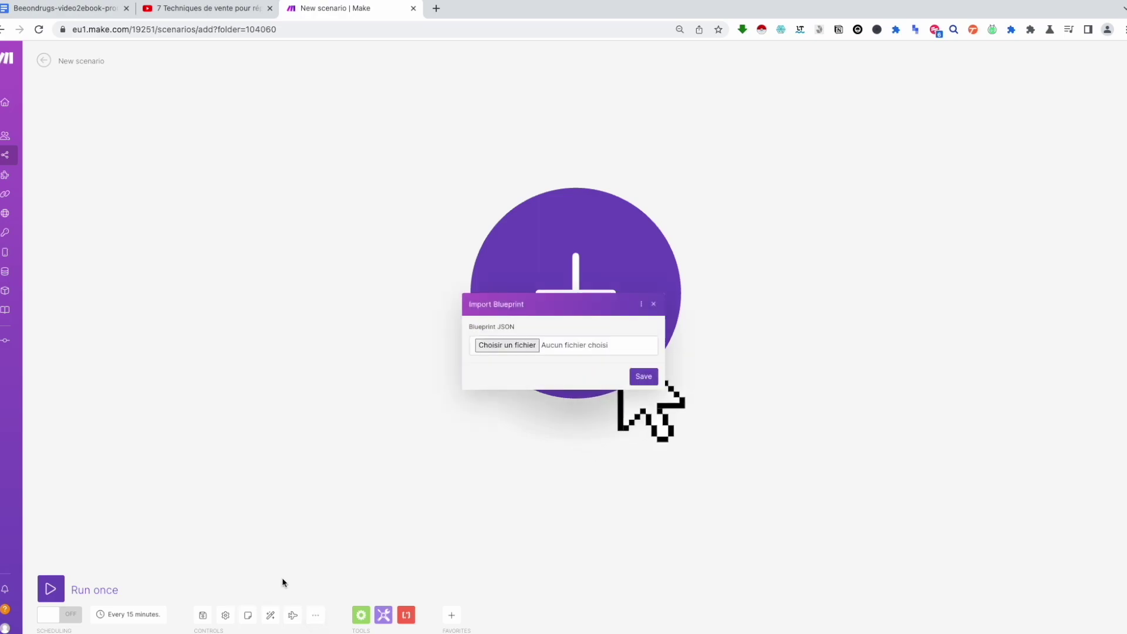
left_click(500, 348)
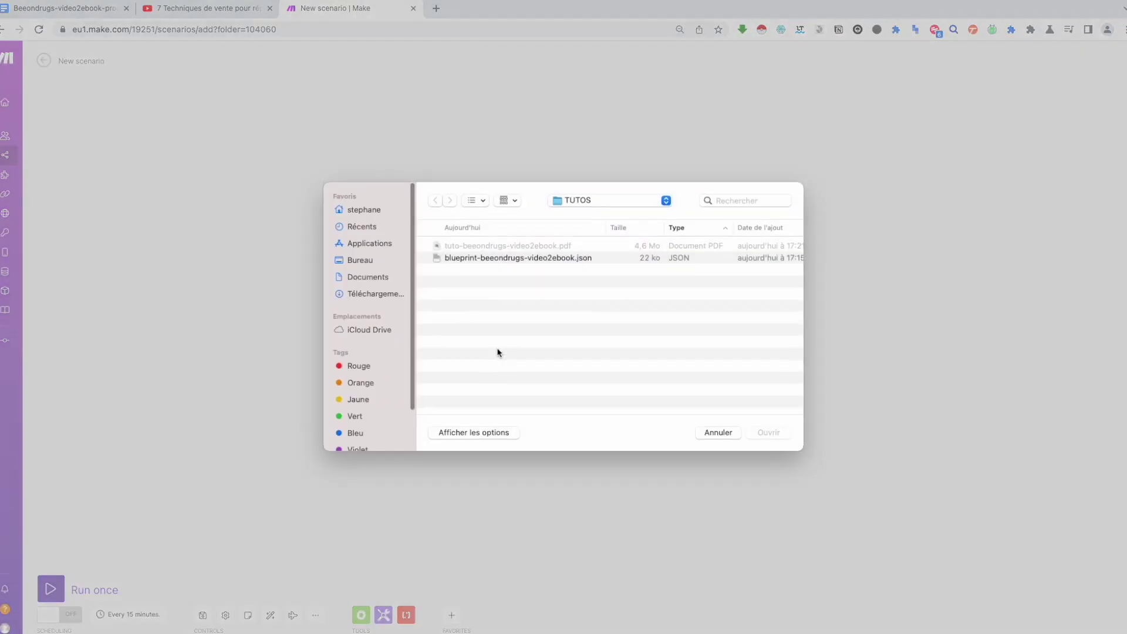
left_click(524, 260)
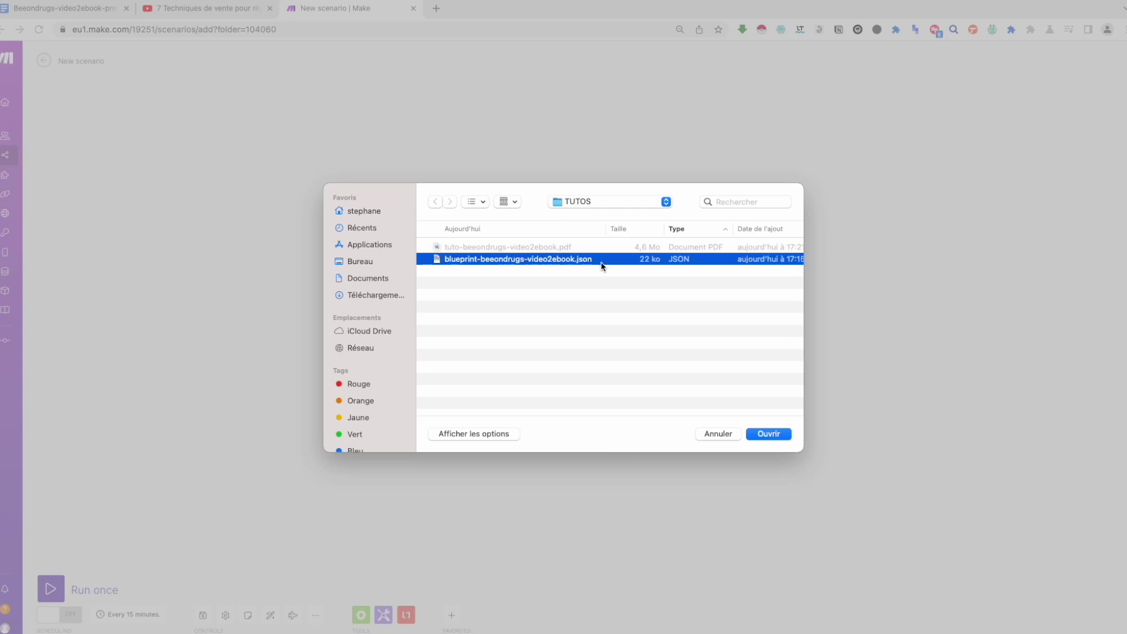
left_click(768, 433)
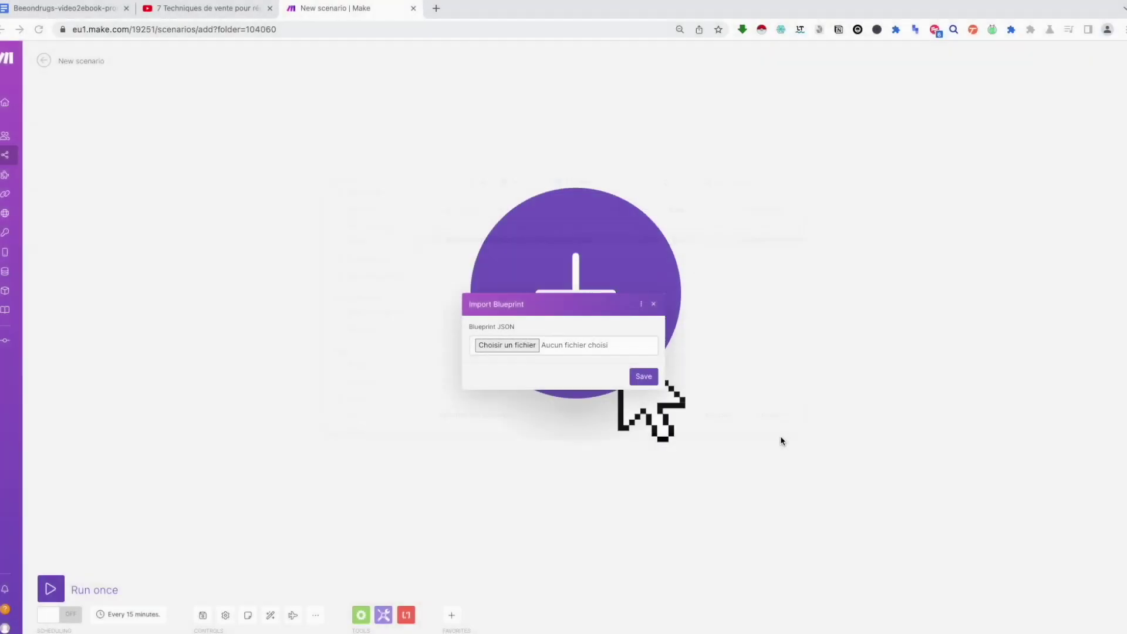
left_click(642, 376)
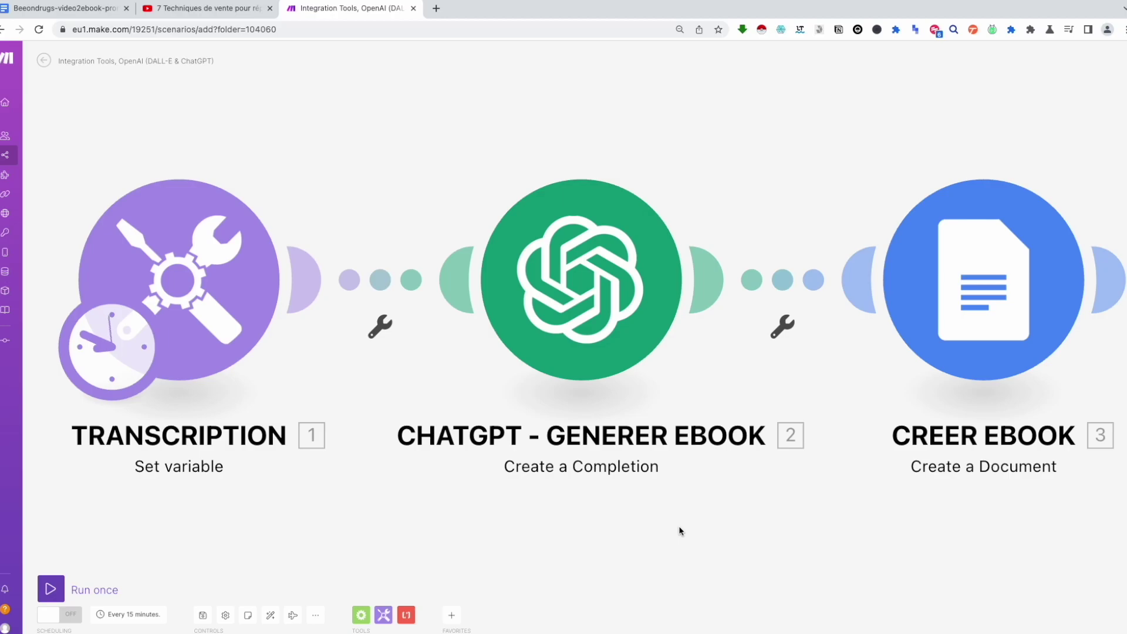
Review the variable name, lifetime and value in the TRANSCRIPTION module's settings and close them.
left_click(267, 320)
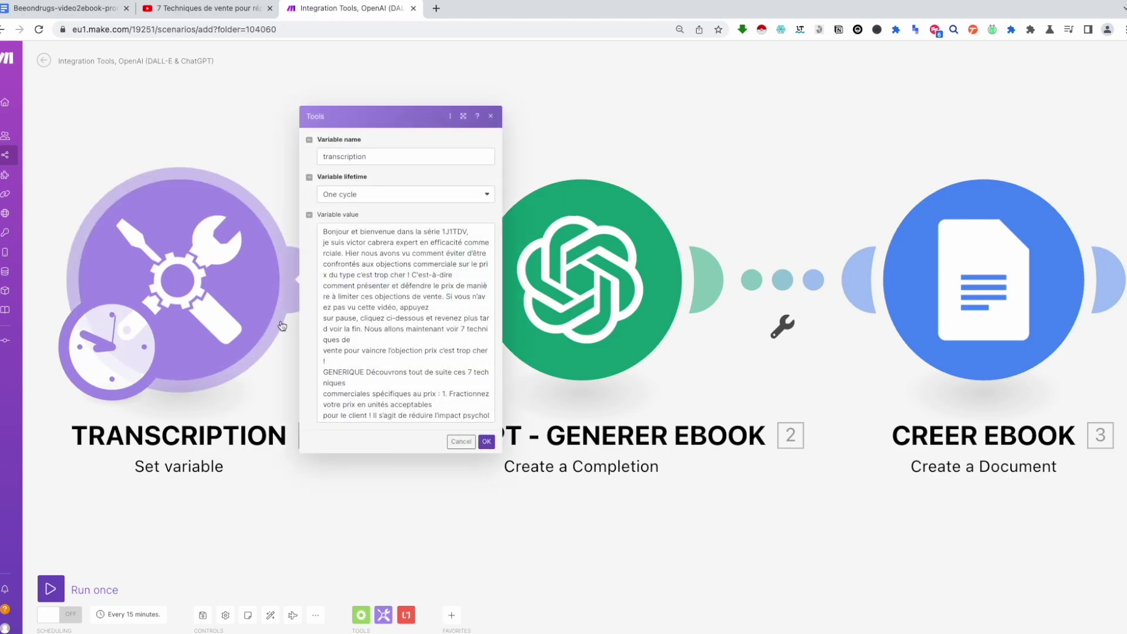
left_click(374, 271)
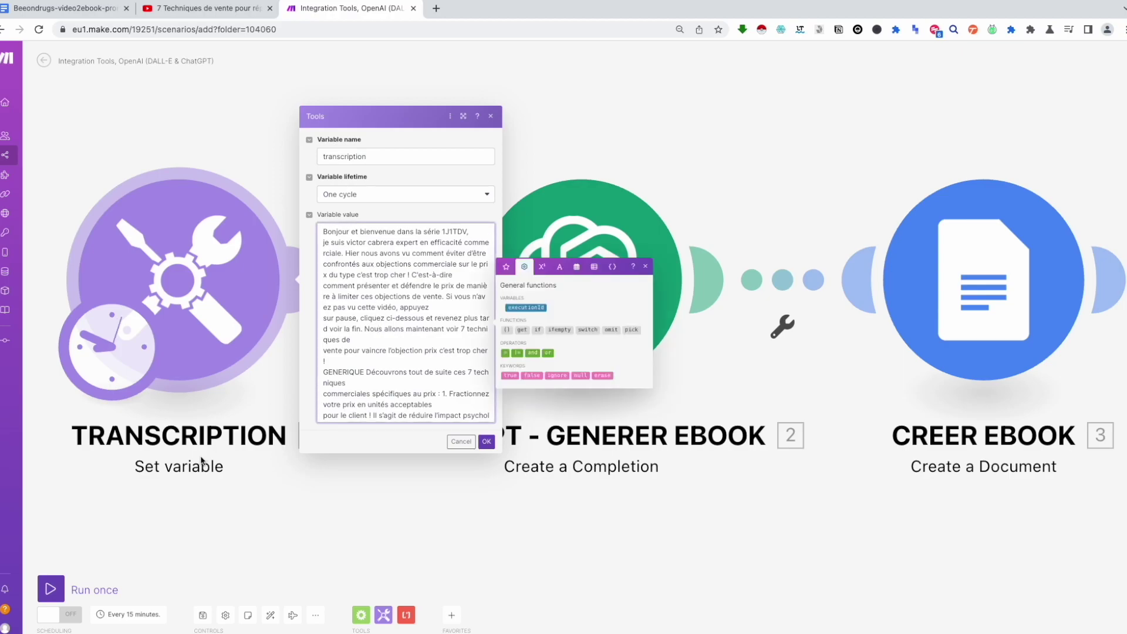
left_click(228, 503)
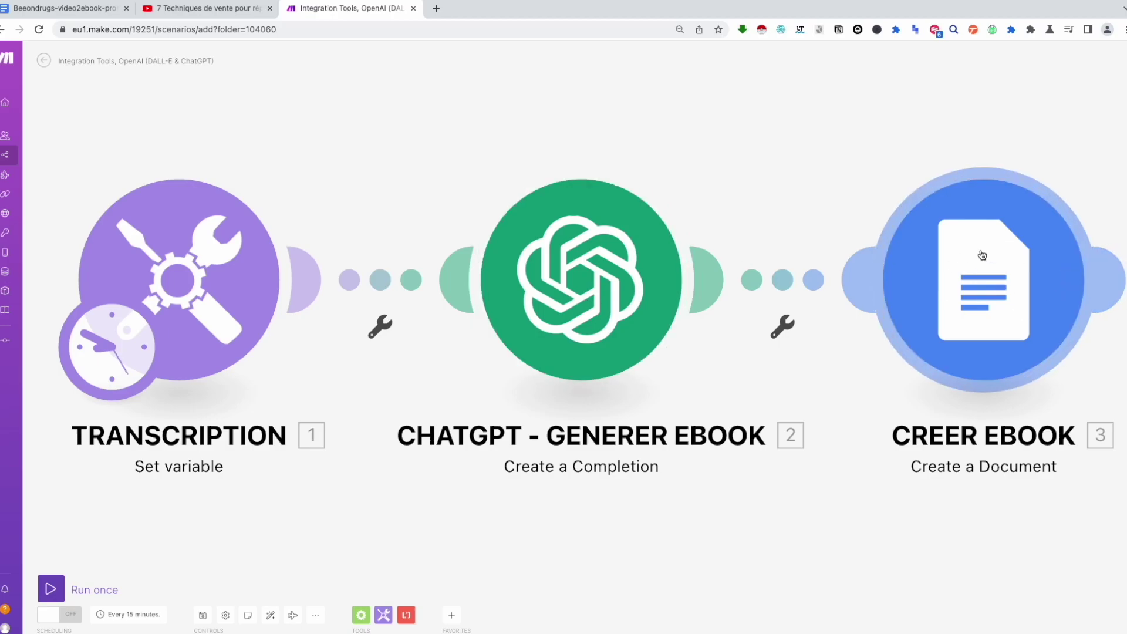
Review the ChatGPT module's settings and prompt, look at its new connection form, and close both without changes.
left_click(616, 291)
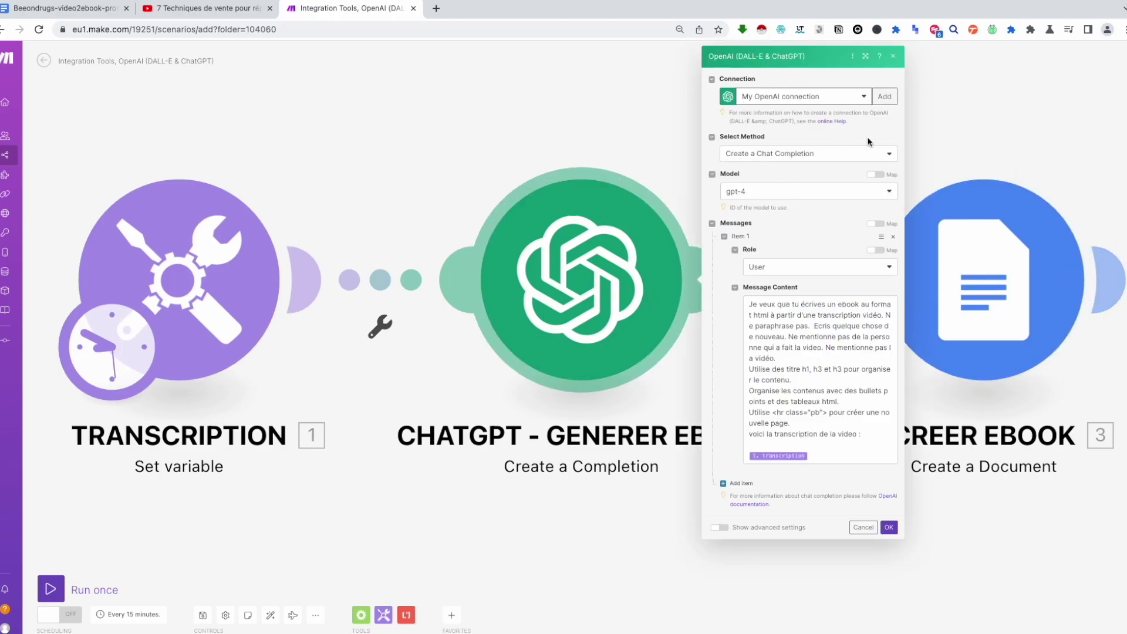
left_click(889, 100)
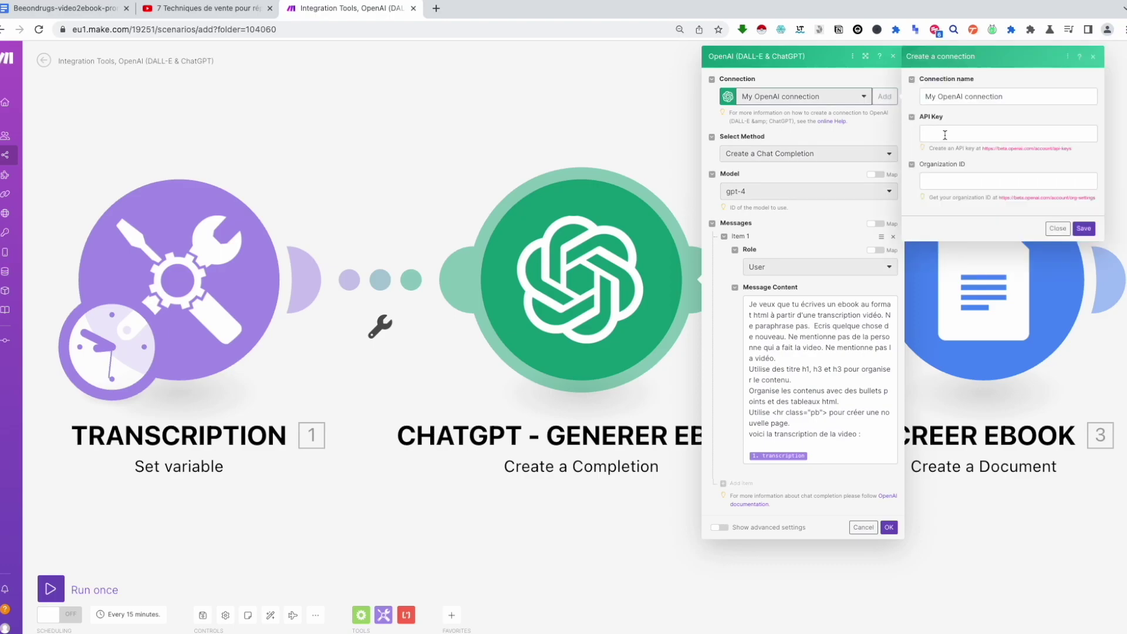
left_click(561, 86)
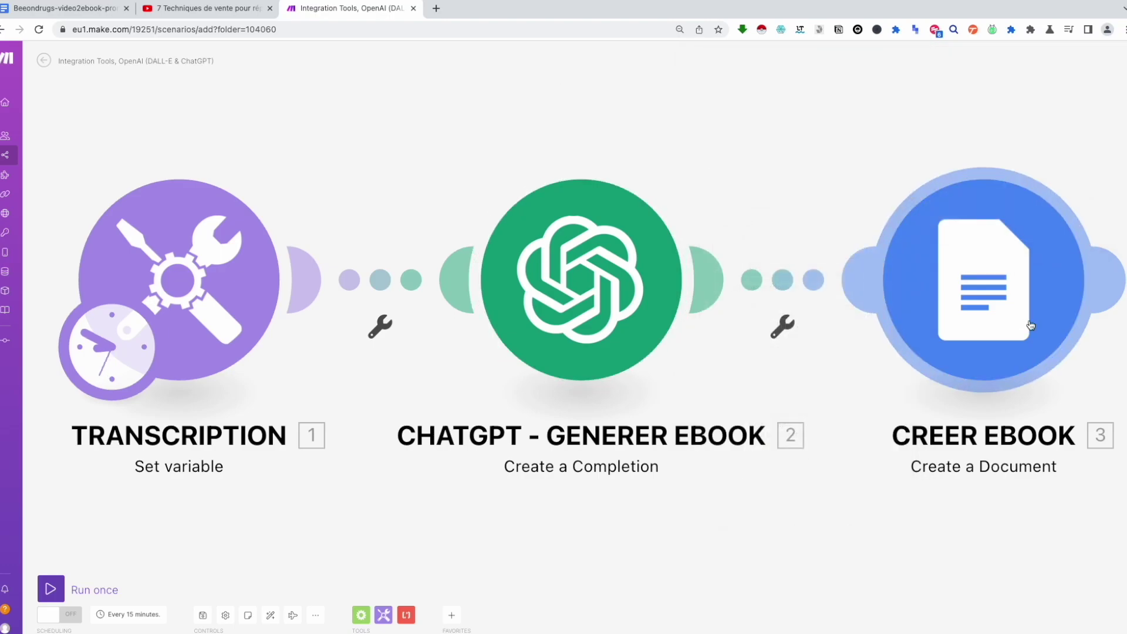
Review the CREER EBOOK module's Google Docs settings and new connection form, and close both without changes.
left_click(1010, 291)
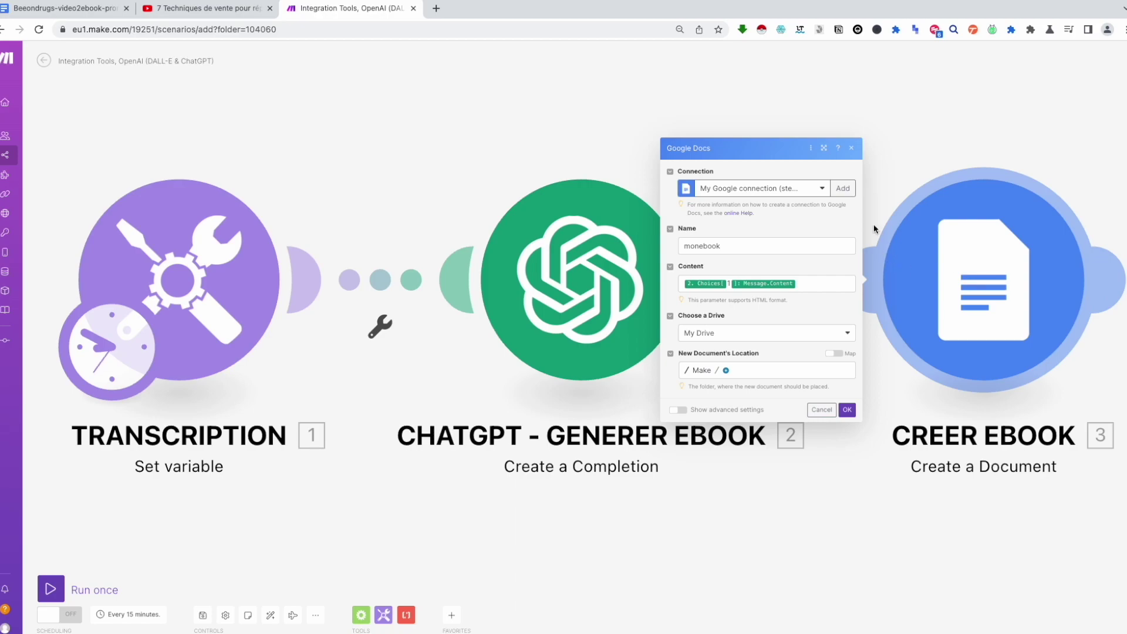
left_click(848, 190)
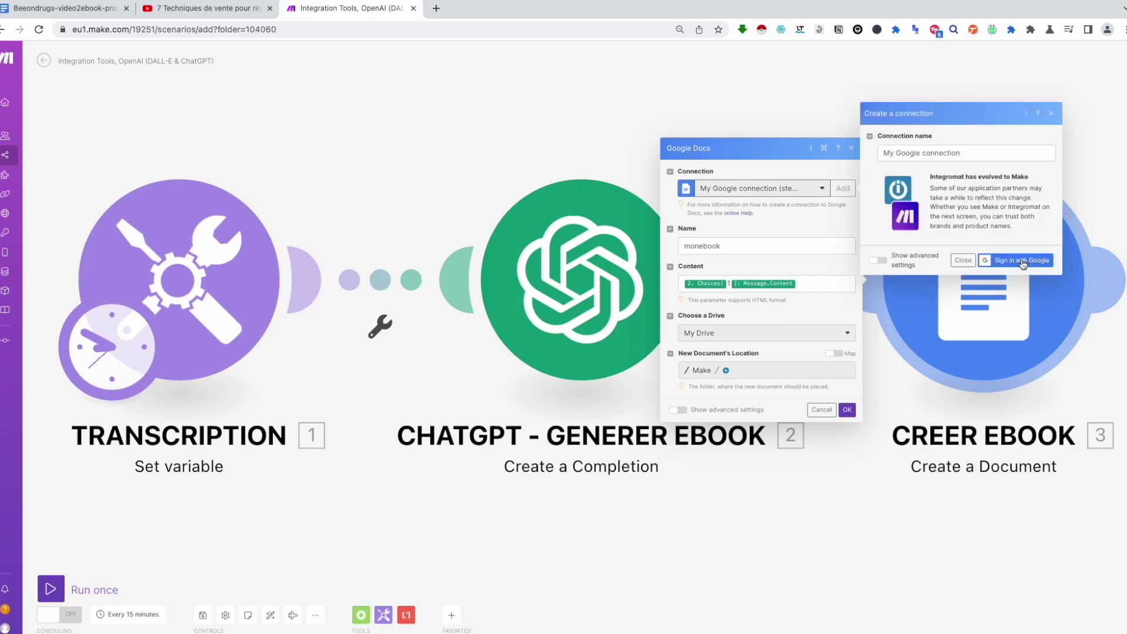
left_click(903, 358)
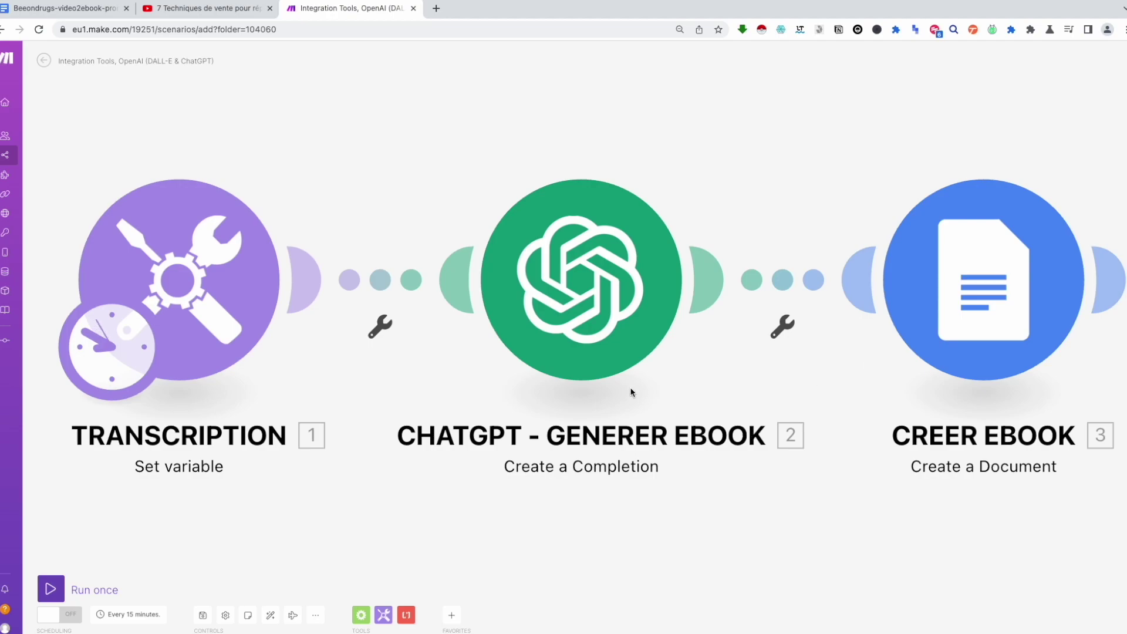
Switch to the YouTube video about the price objection and display its full transcript.
left_click(188, 8)
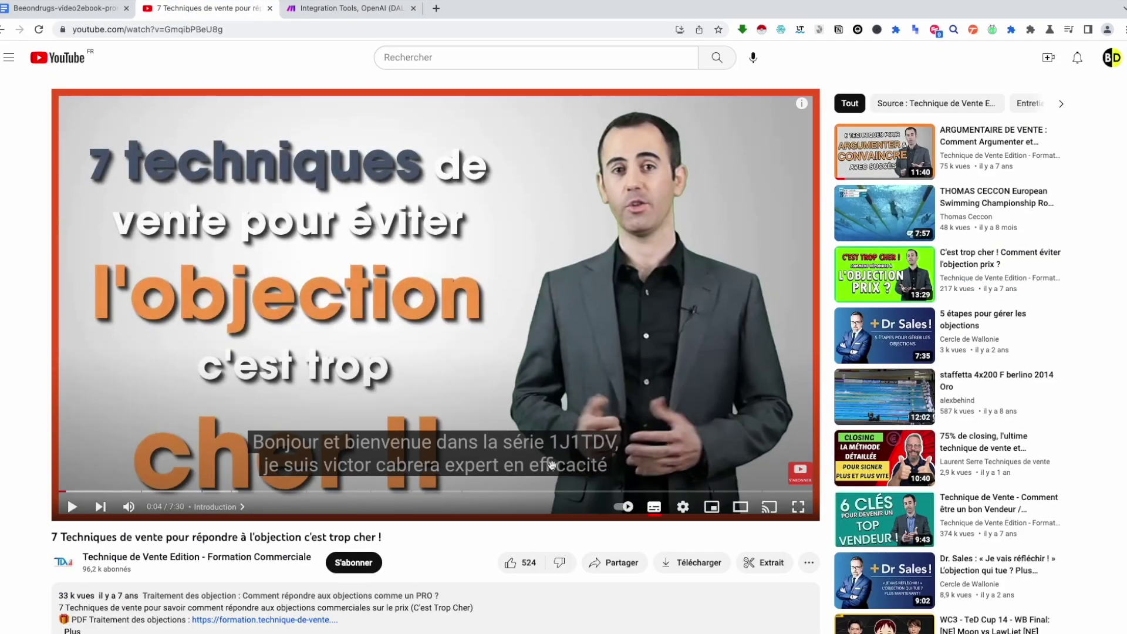
left_click(810, 563)
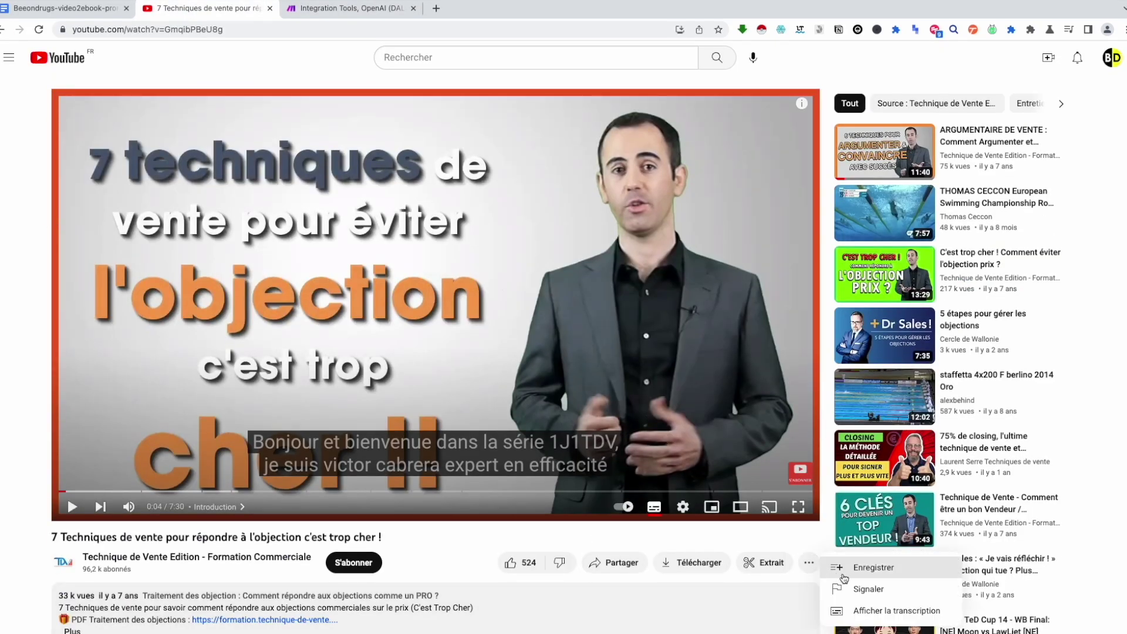
left_click(896, 610)
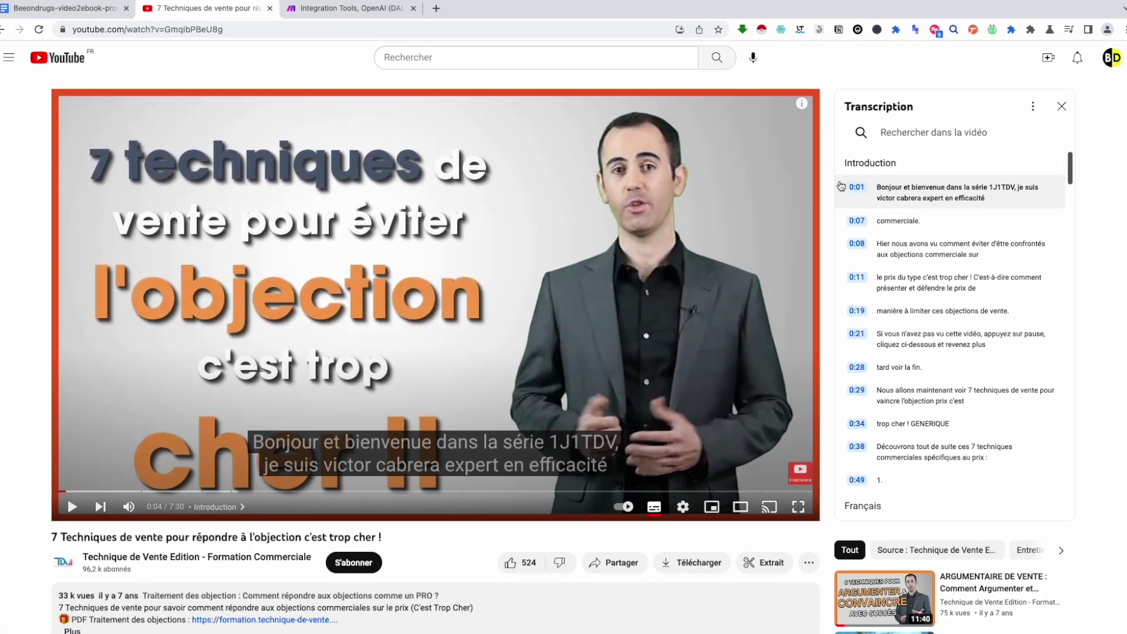
Open the browser's developer console for the YouTube video page.
right_click(5, 218)
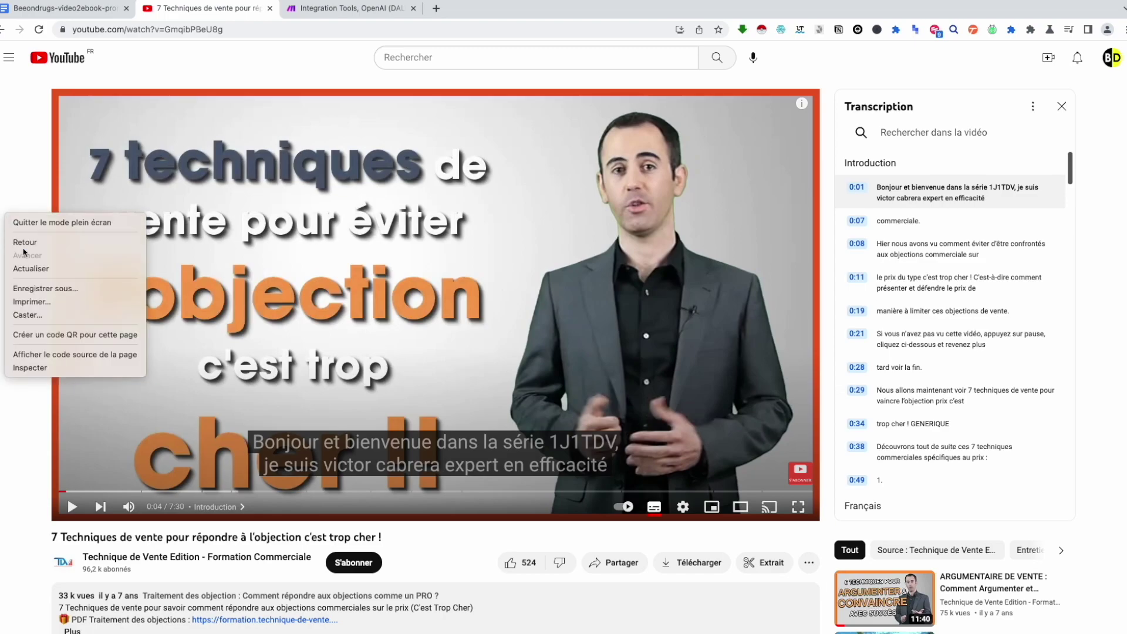
left_click(62, 368)
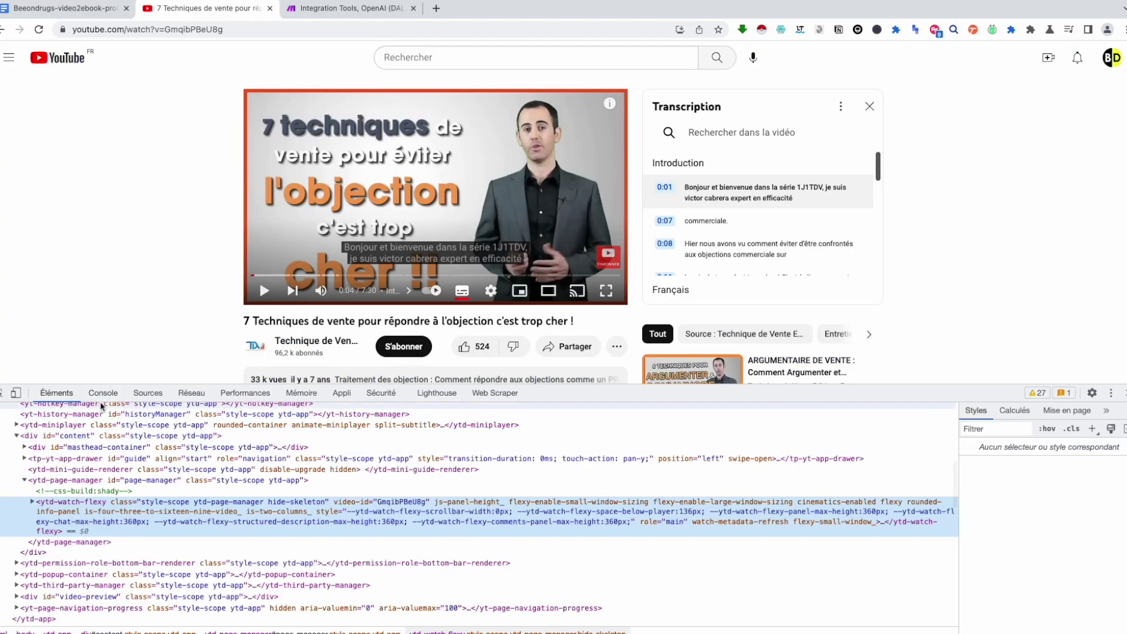
left_click(115, 397)
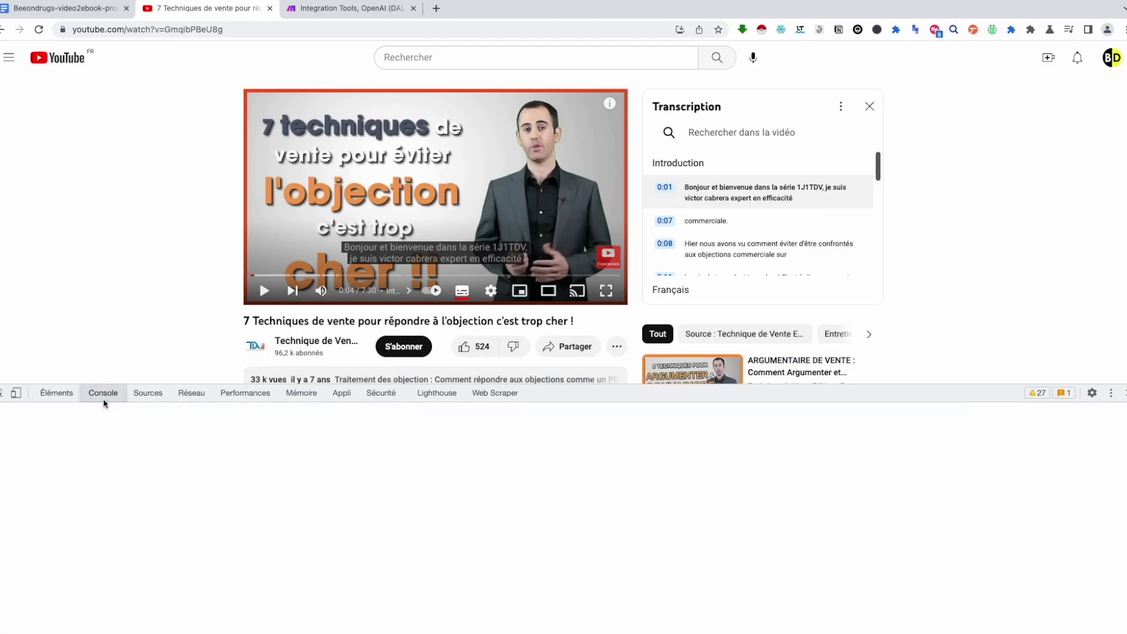
Get the transcript copy script from the Beeondrugs-video2ebook-prompts Google document and run it in the YouTube page's console.
left_click(76, 5)
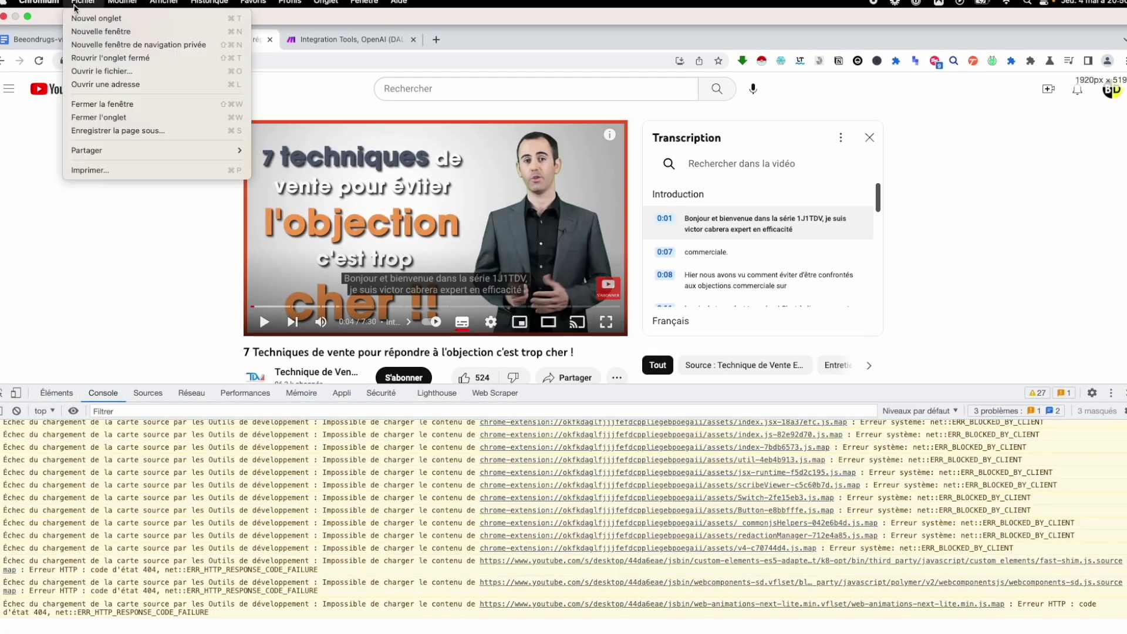
left_click(37, 38)
left_click(37, 40)
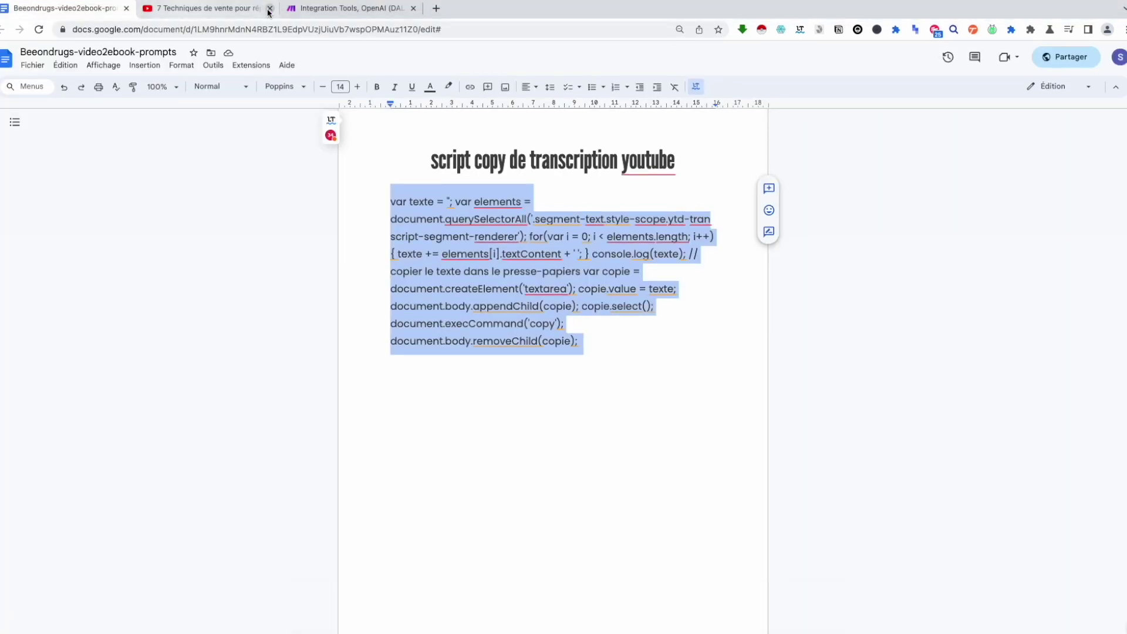
left_click(207, 11)
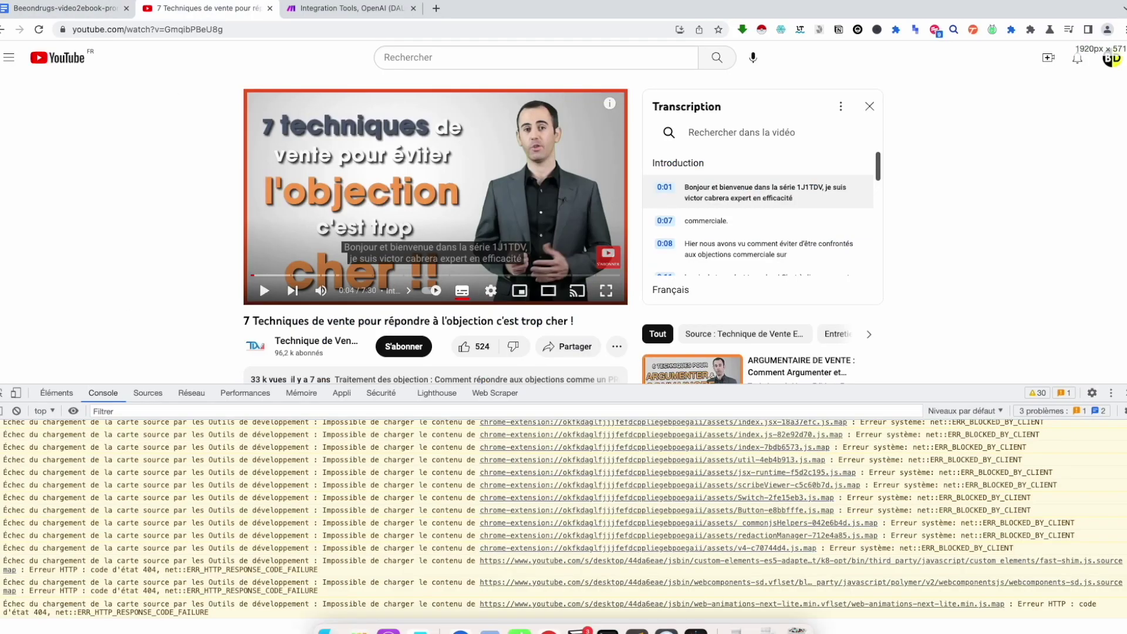
left_click(86, 632)
key("super+v")
key("Return")
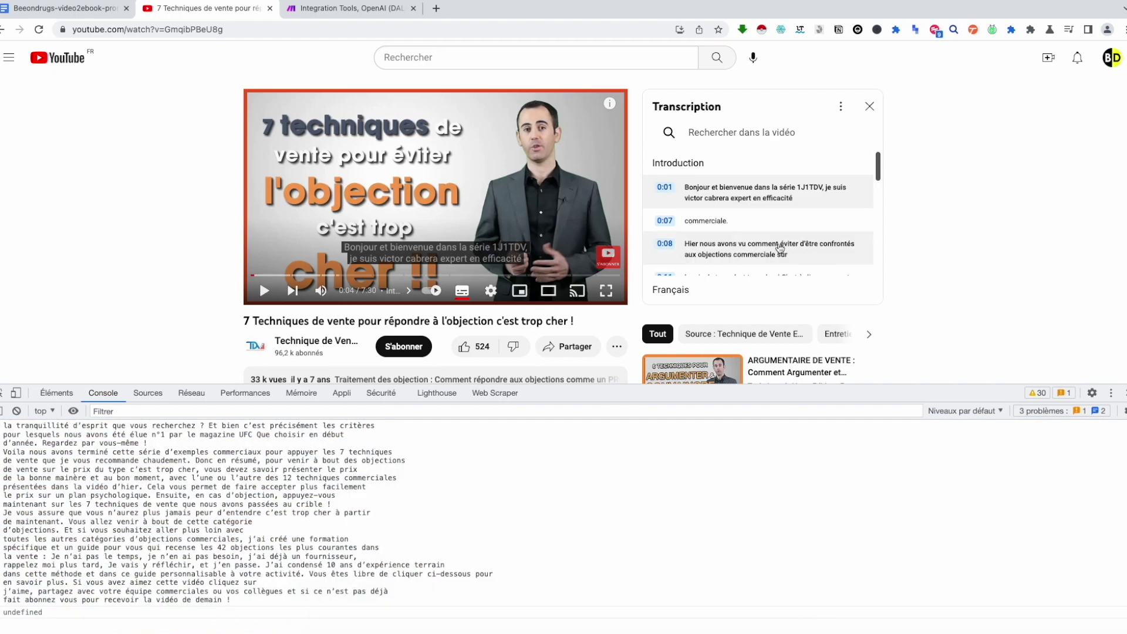
Check the extracted transcript, return to Make, and replace the TRANSCRIPTION module's variable value with the copied text.
scroll(13, 462, "up", 10)
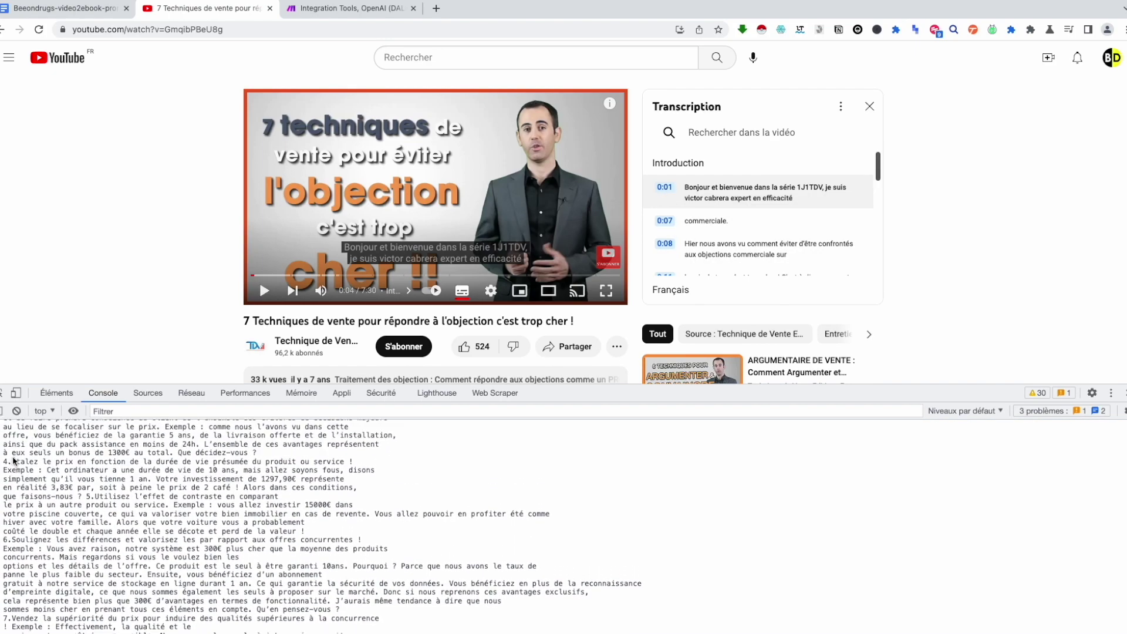
left_click_drag(13, 461, 272, 602)
left_click(352, 8)
left_click(160, 321)
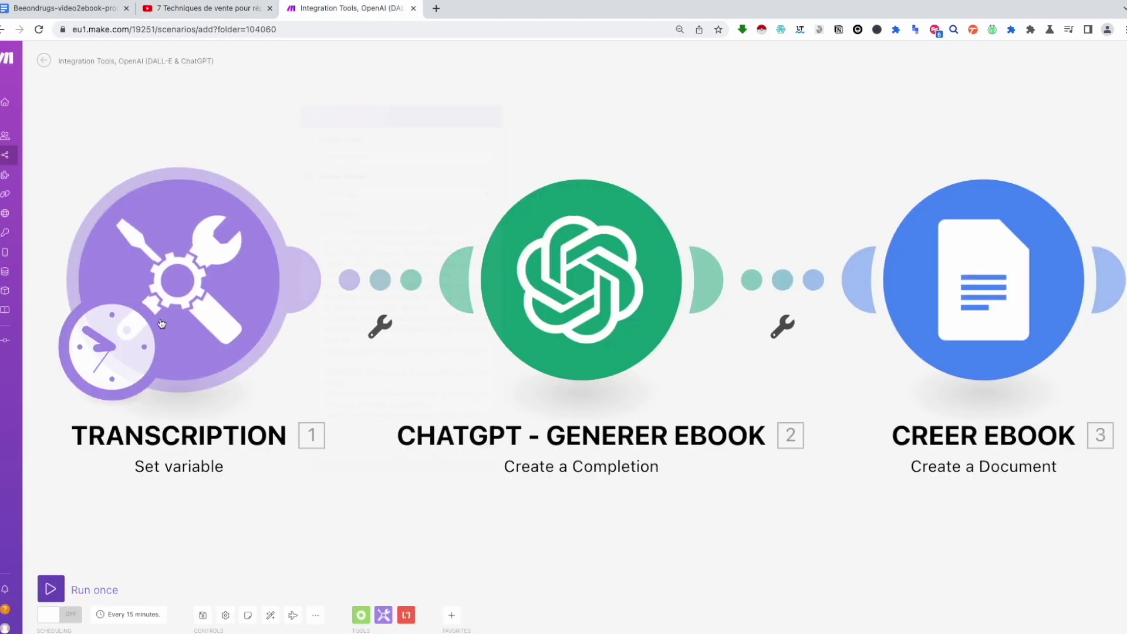
left_click(409, 309)
key("super+a")
key("super+v")
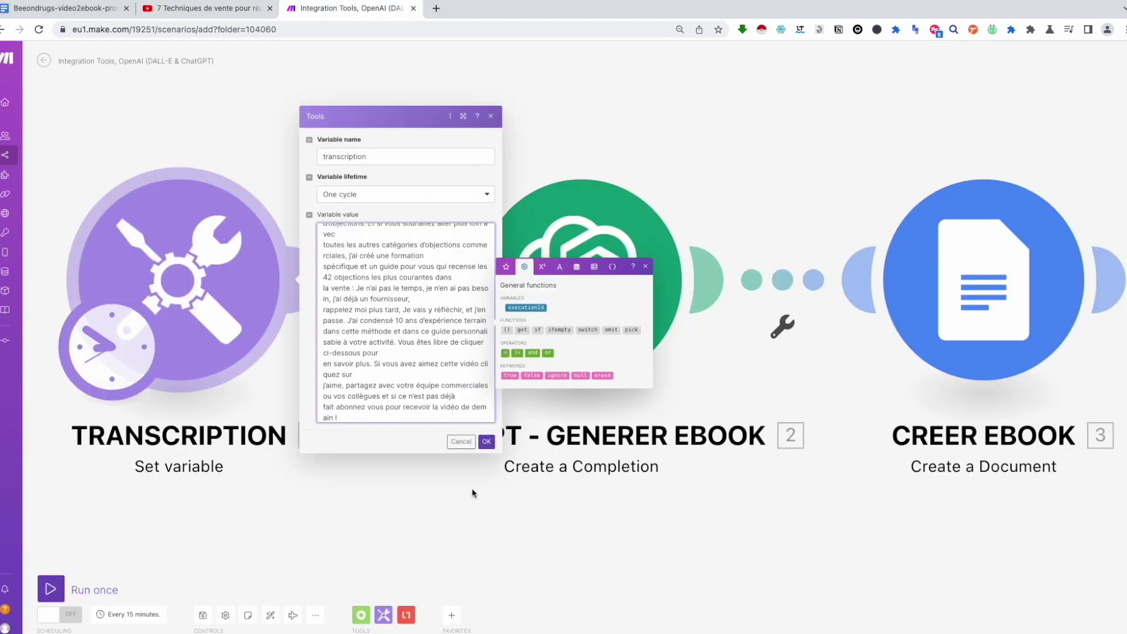
left_click(488, 440)
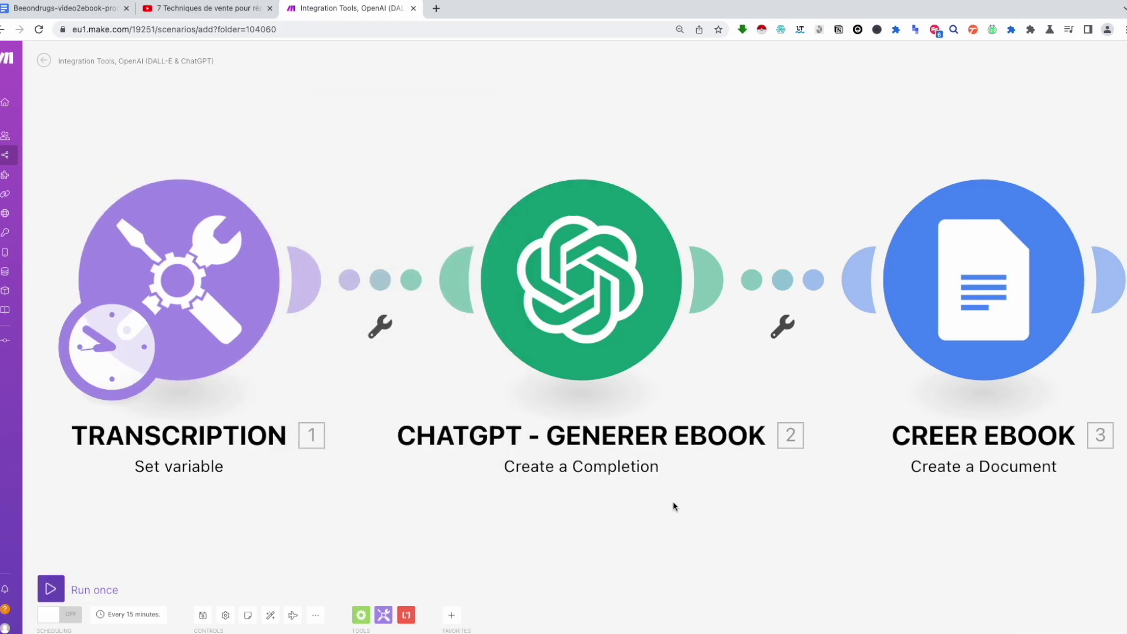
Name the document created by the CREER EBOOK module ebookcommercial.
left_click(1000, 294)
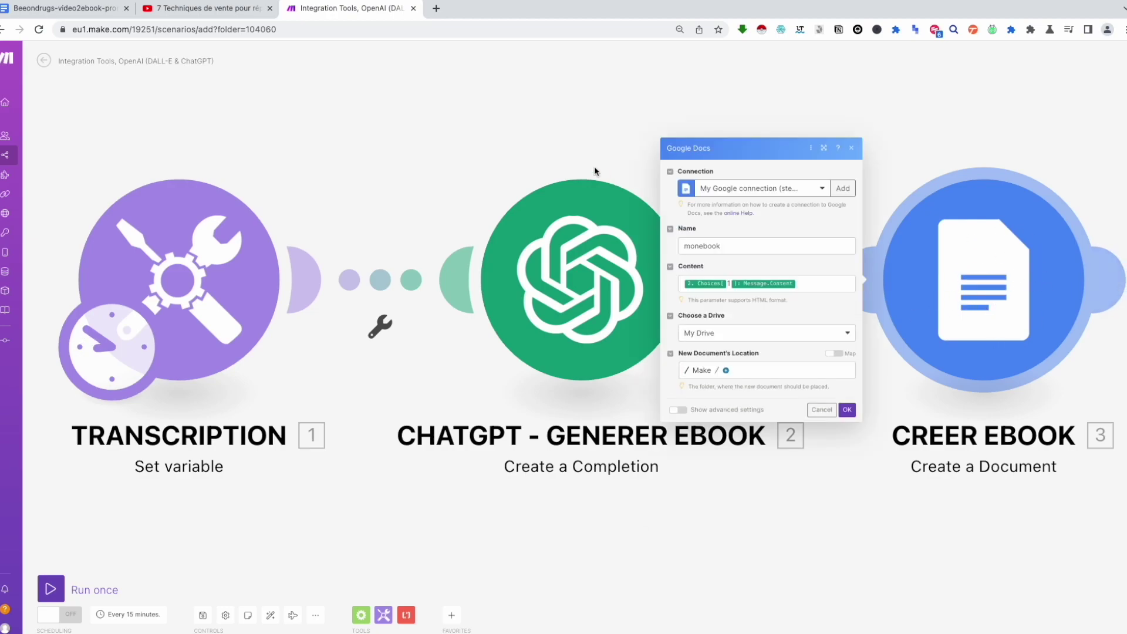
double_click(703, 246)
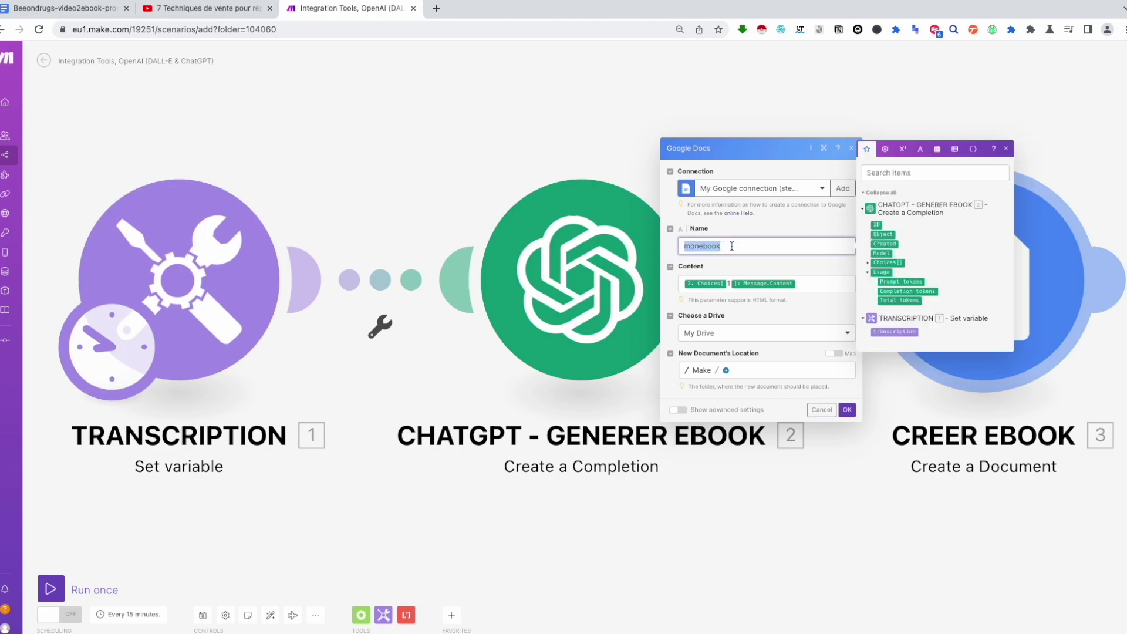
type("ebookcommercial")
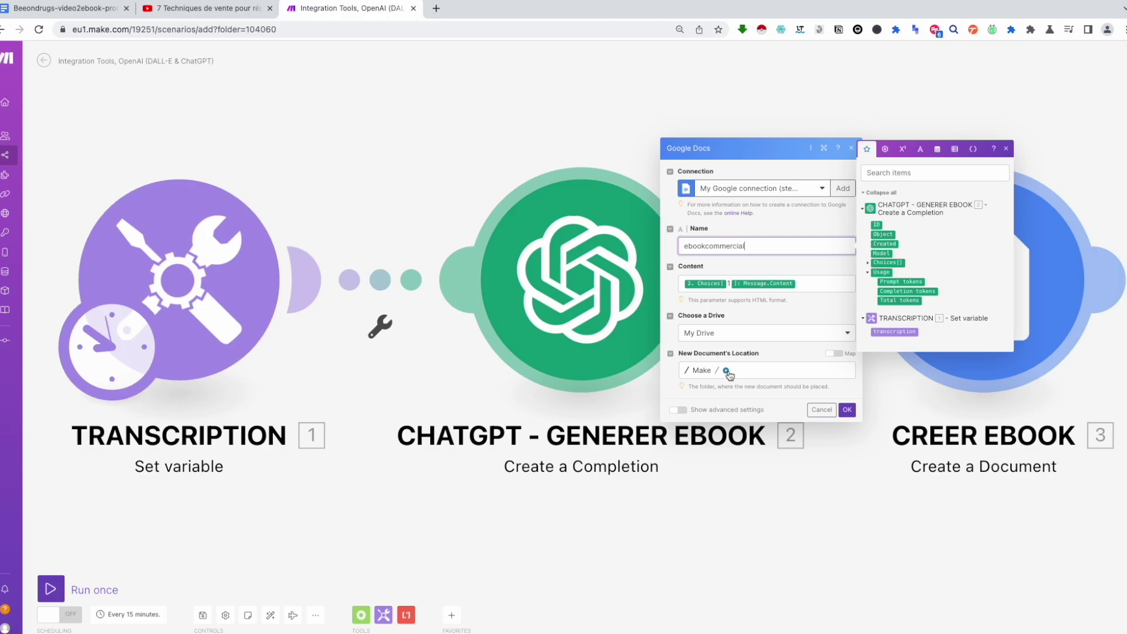
left_click(665, 394)
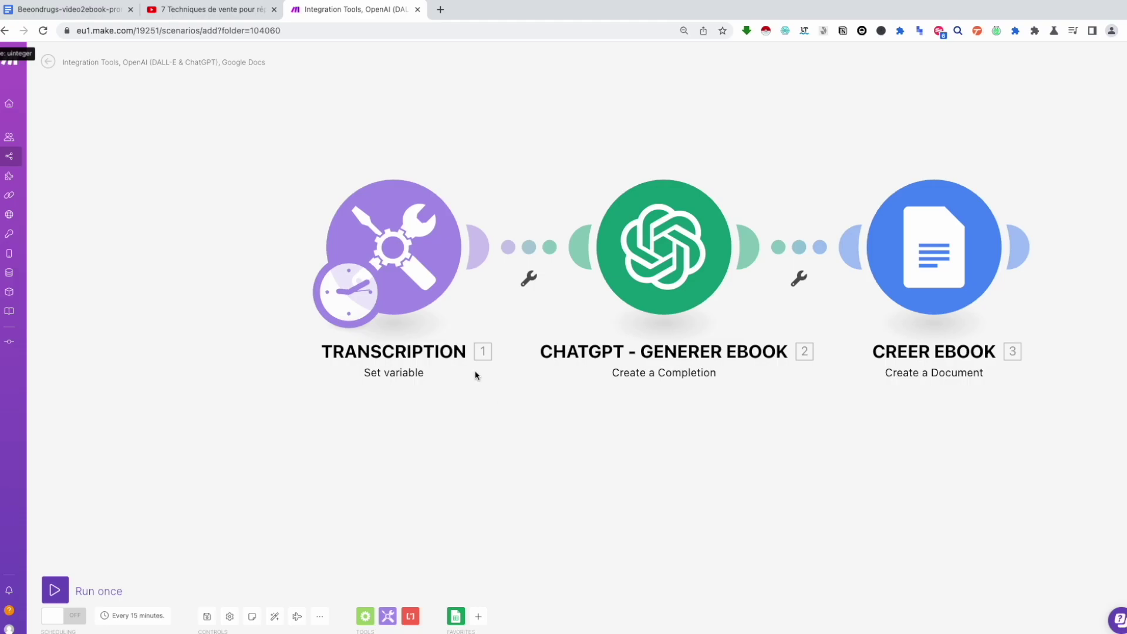
Check the transcript text stored in the TRANSCRIPTION module's variable value and close its settings.
left_click(426, 243)
left_click(583, 280)
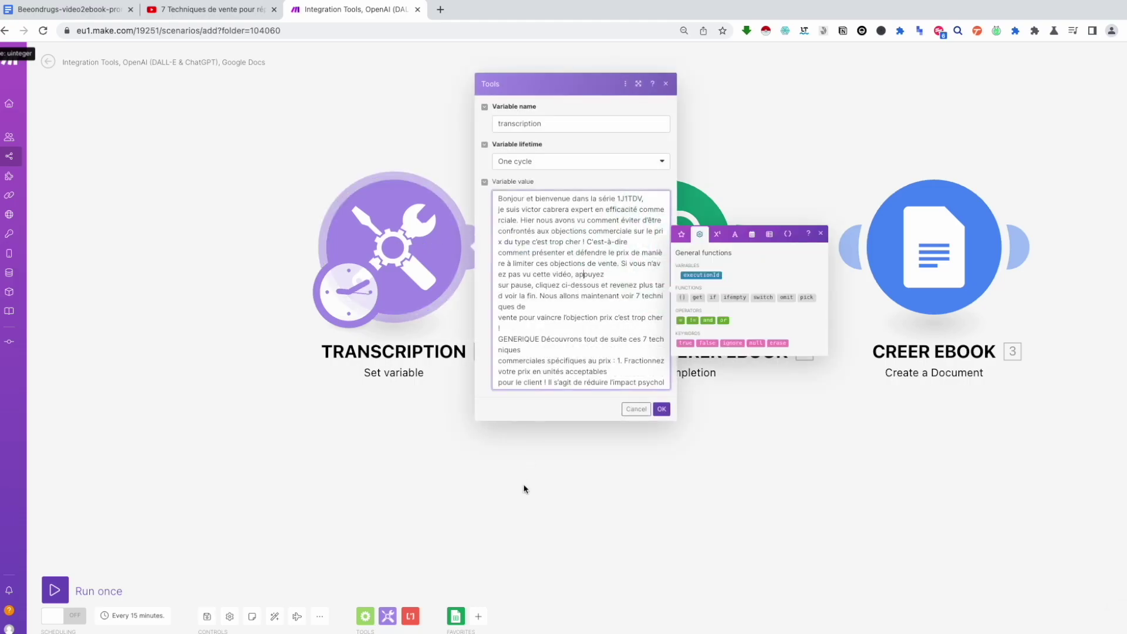
left_click(527, 485)
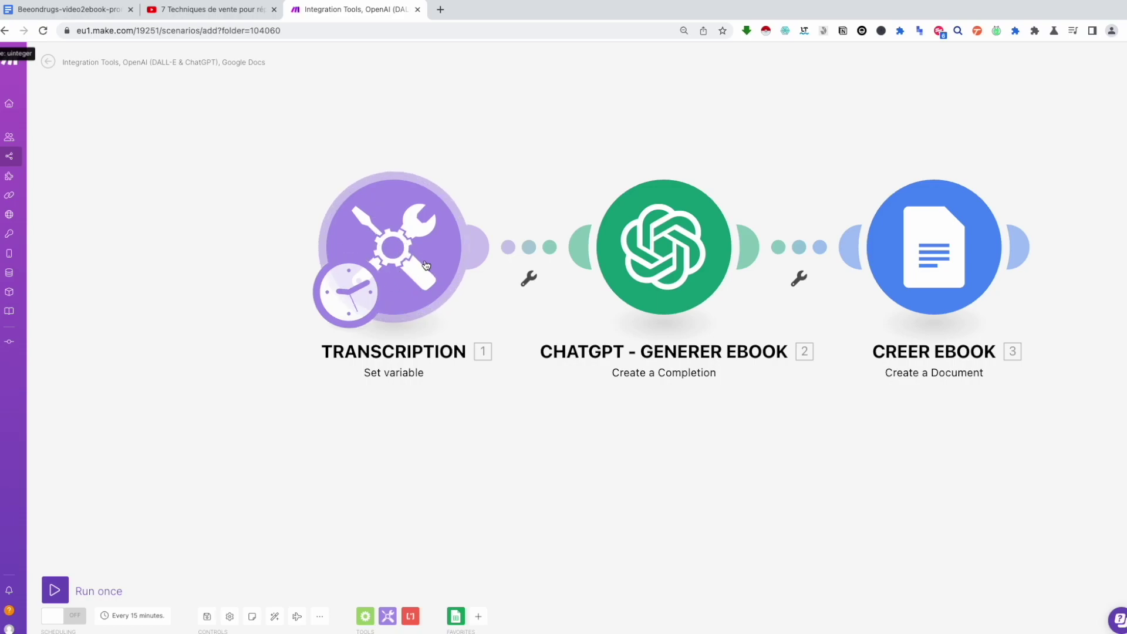
Add an empty placeholder module before the TRANSCRIPTION module without choosing an application for it.
right_click(405, 253)
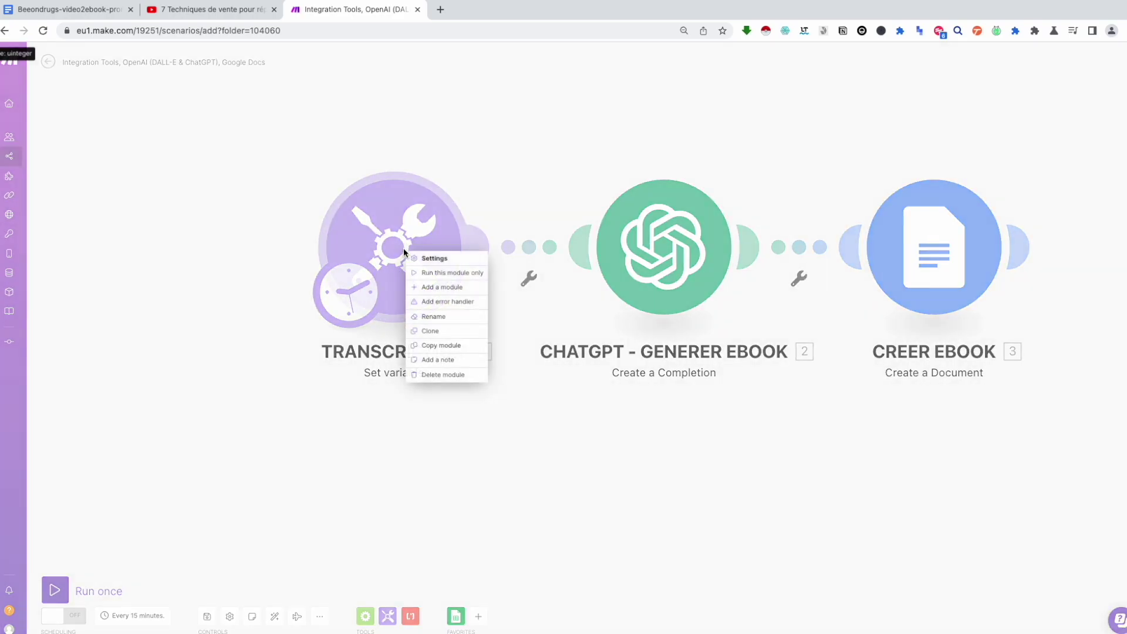
left_click(439, 288)
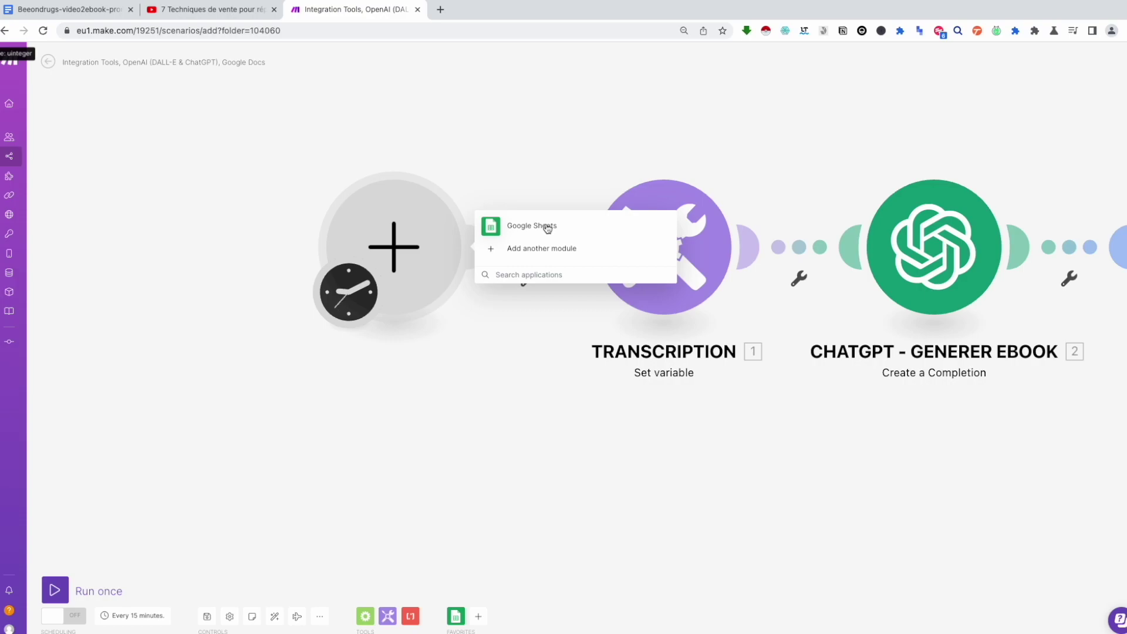
left_click(693, 510)
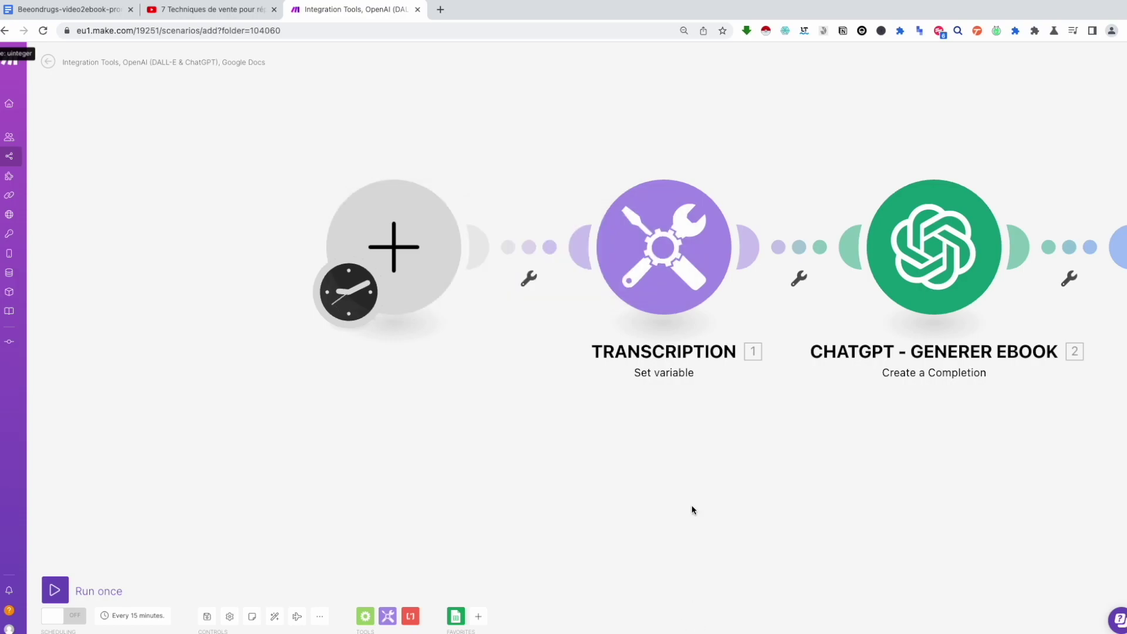
left_click_drag(812, 474, 661, 473)
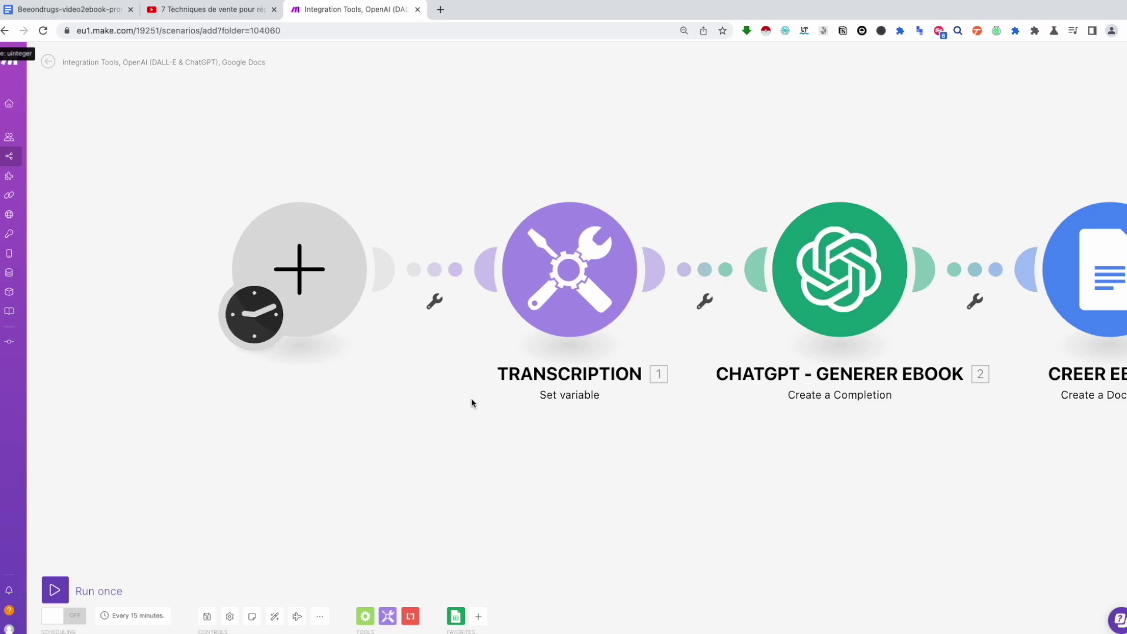
scroll(508, 122, "right", 5)
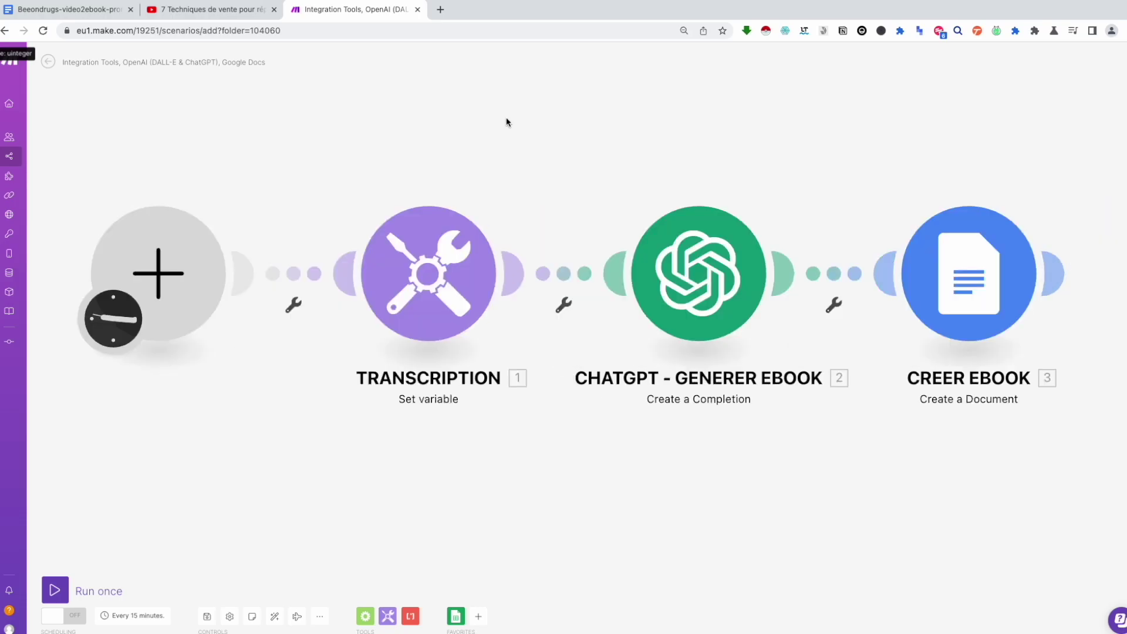
Open Fiverr in a new browser tab and search its services for data.
left_click(441, 10)
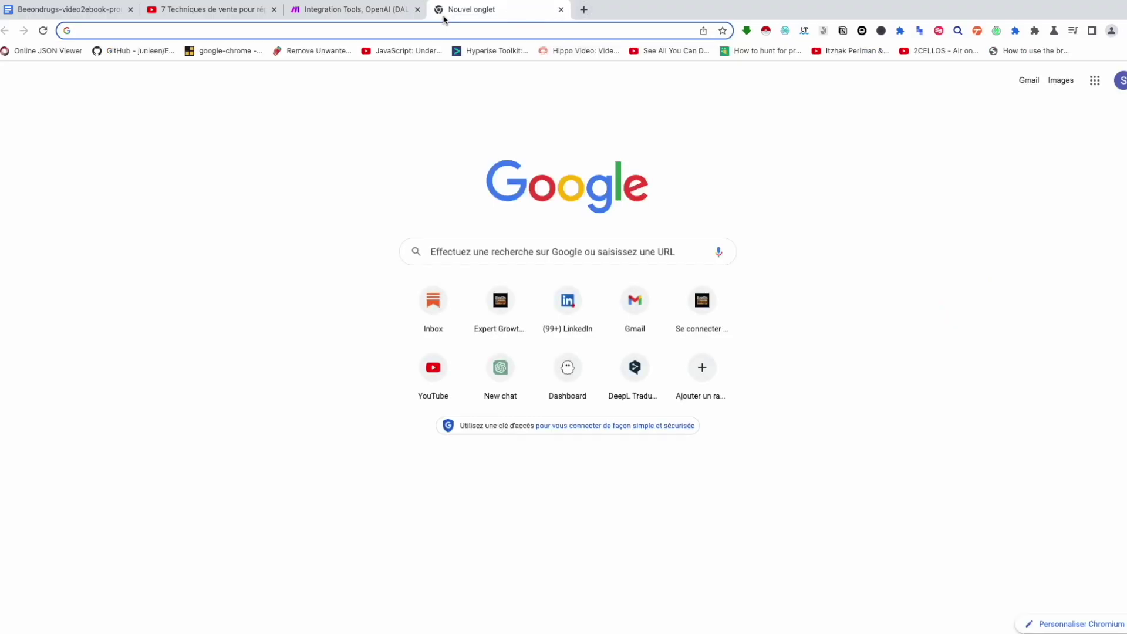
type("fiverr")
key("Return")
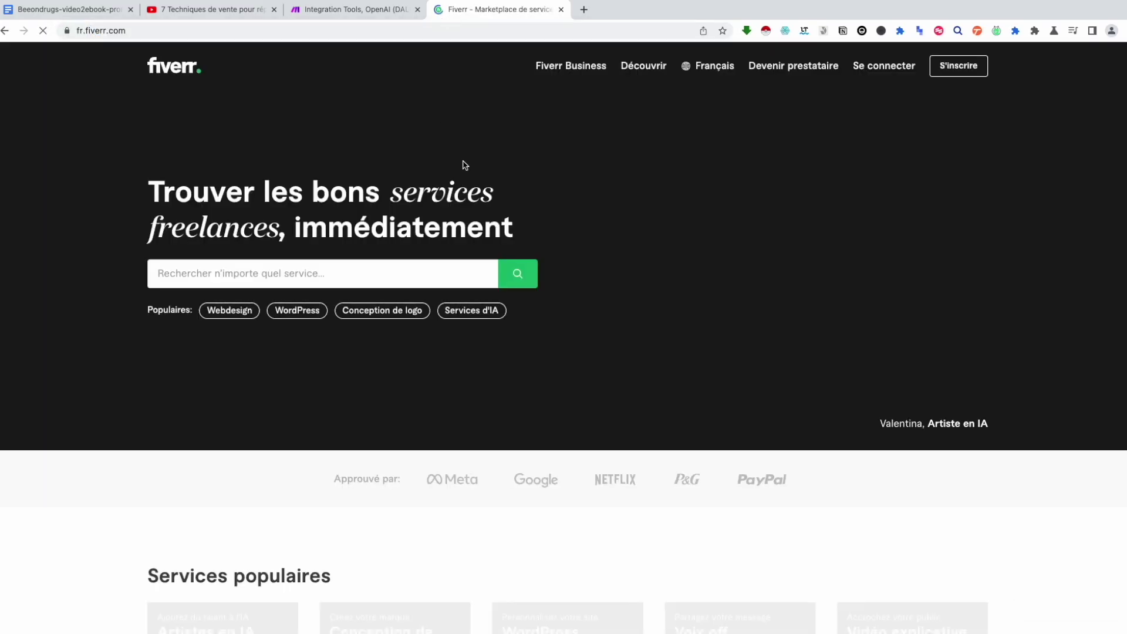
left_click(309, 273)
type("dat")
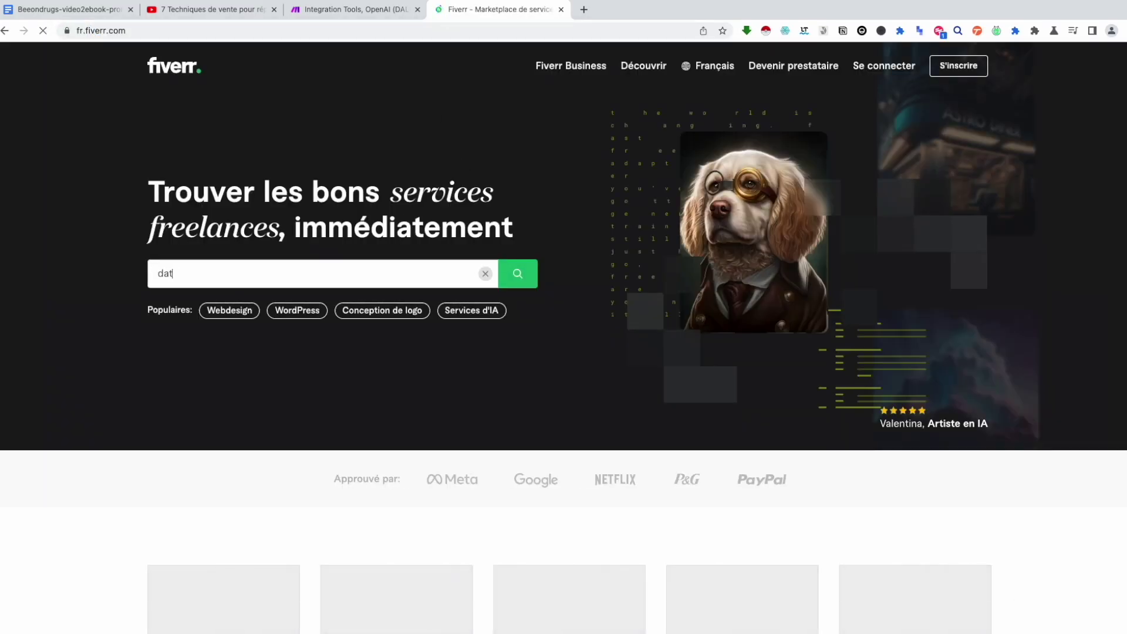
type("a")
key("Return")
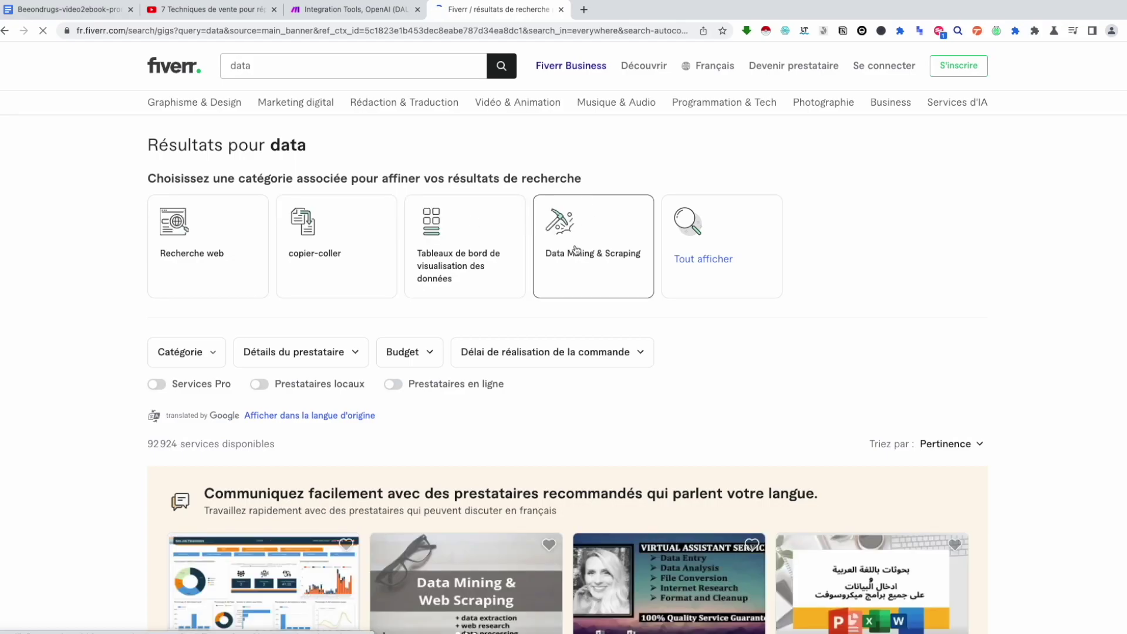
Look through the Fiverr data service offers and their prices, close Fiverr and return to the Make scenario.
scroll(1041, 345, "down", 4)
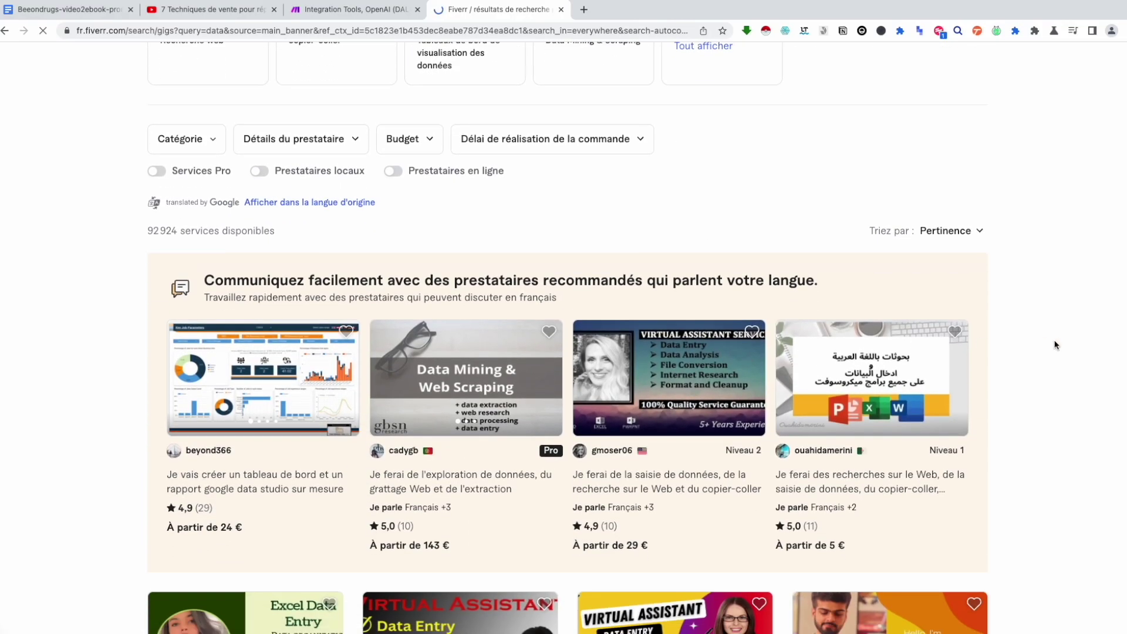
scroll(1055, 417, "down", 1)
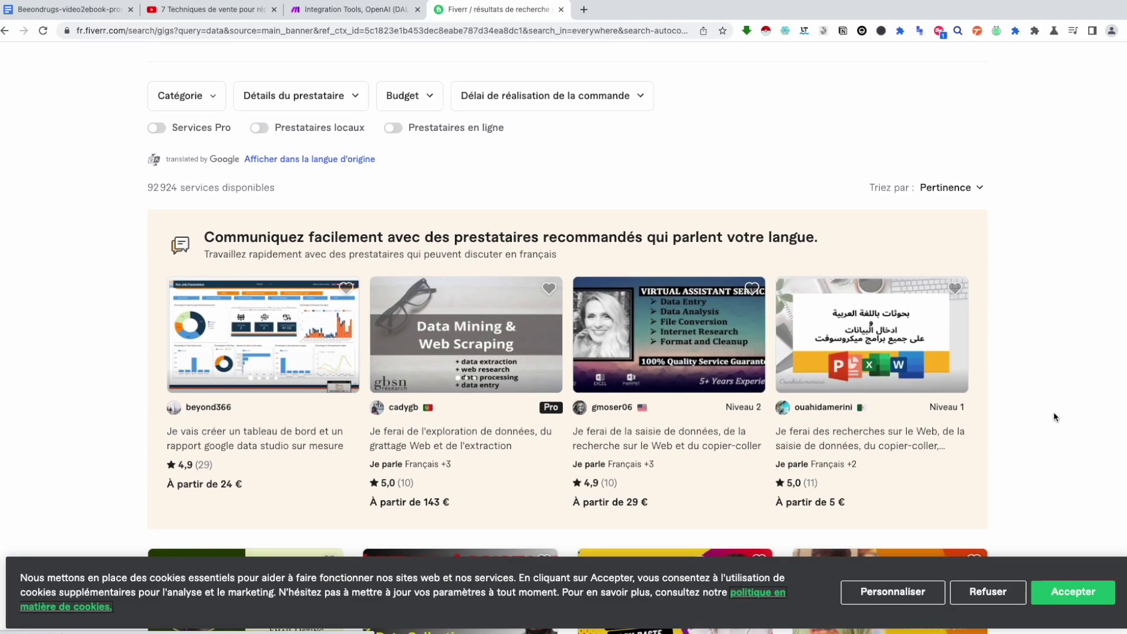
scroll(1055, 416, "down", 1)
left_click(352, 10)
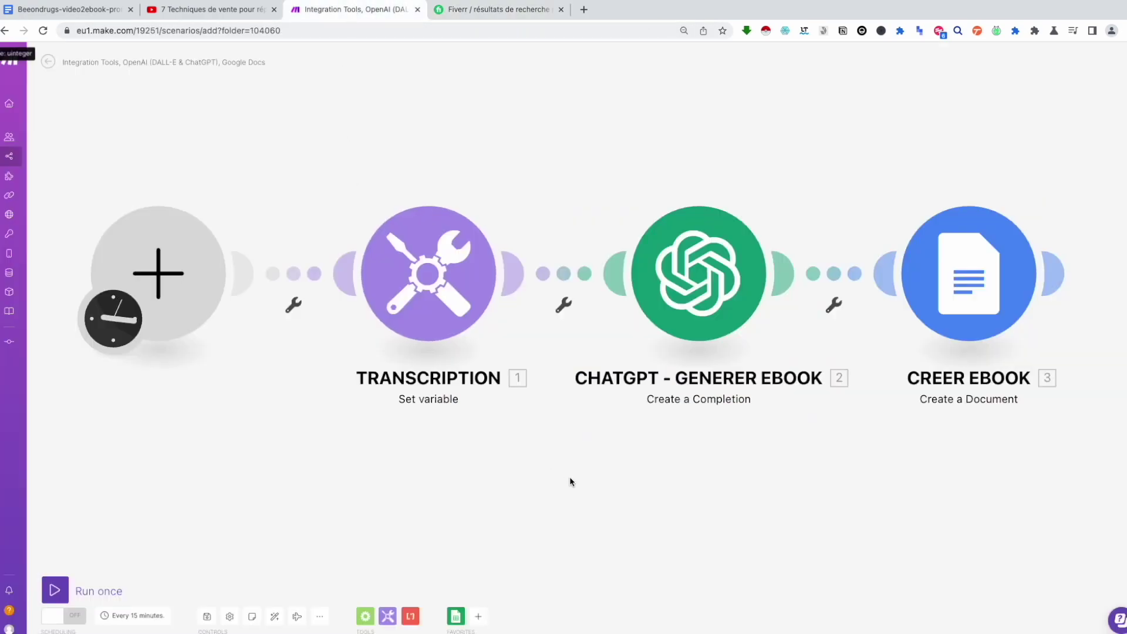
left_click(552, 13)
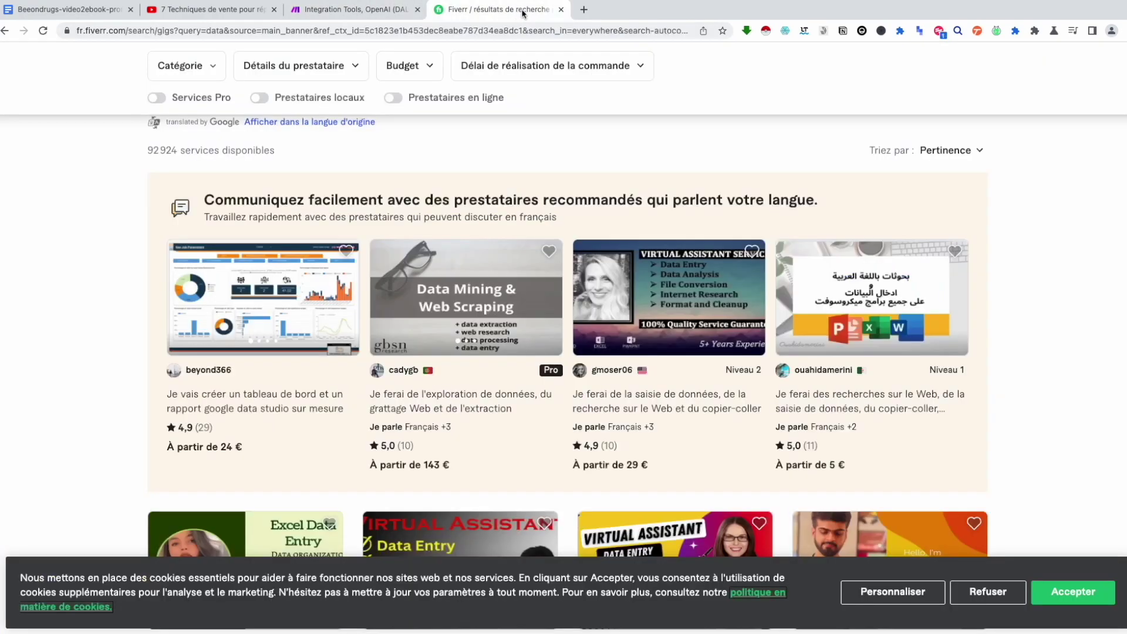
left_click(561, 9)
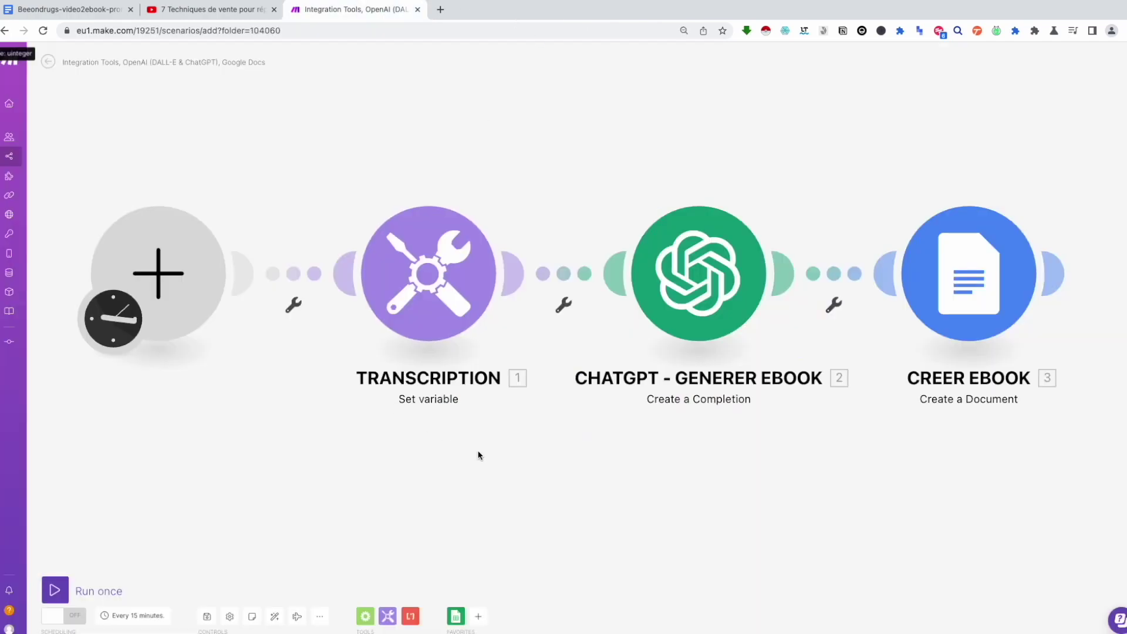